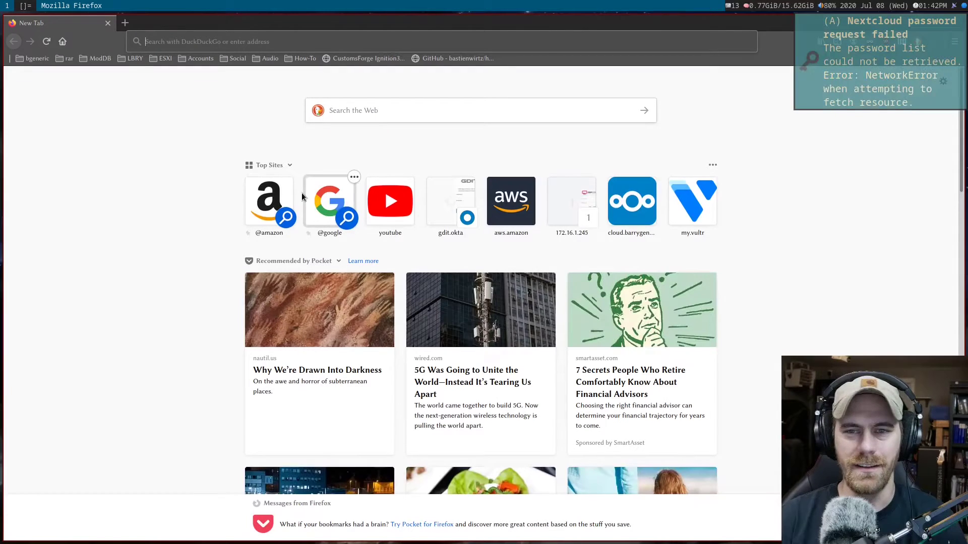
Search the web for gloriouseggroll and open the proton-ge-custom releases page on GitHub.
left_click(836, 77)
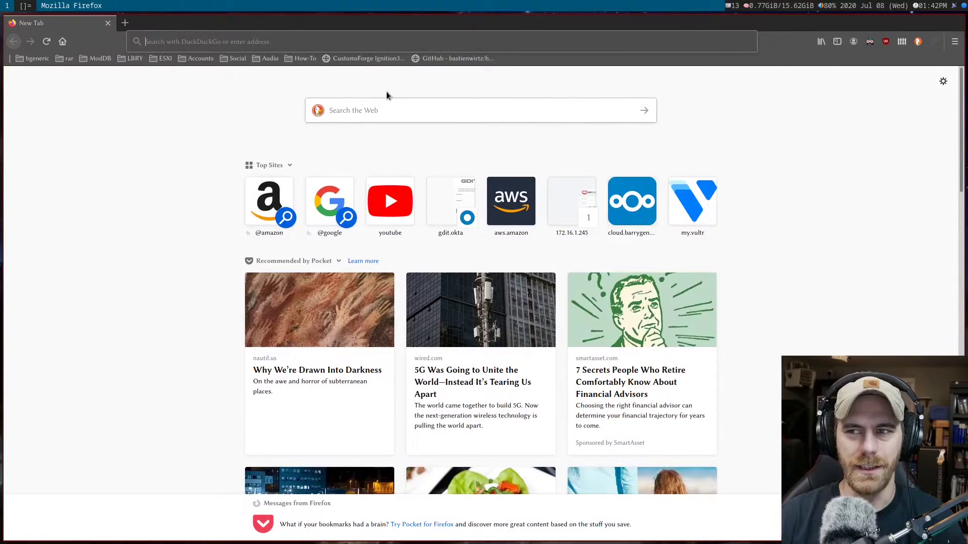
left_click(235, 43)
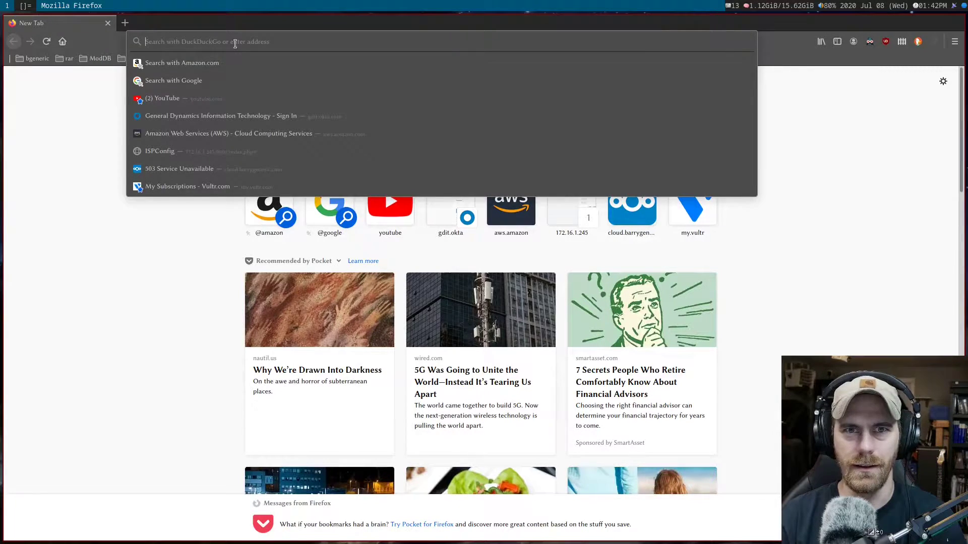
type("gloriouseggroll")
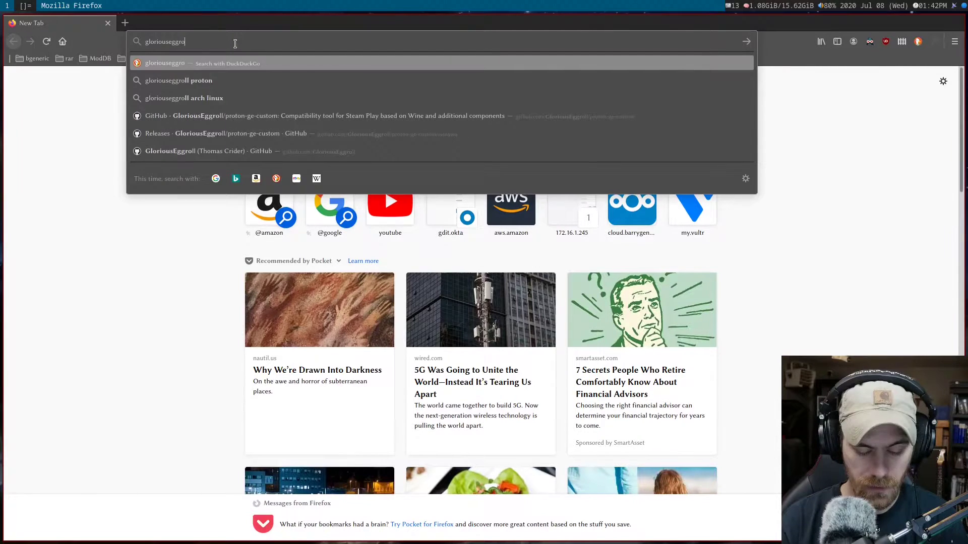
key("Return")
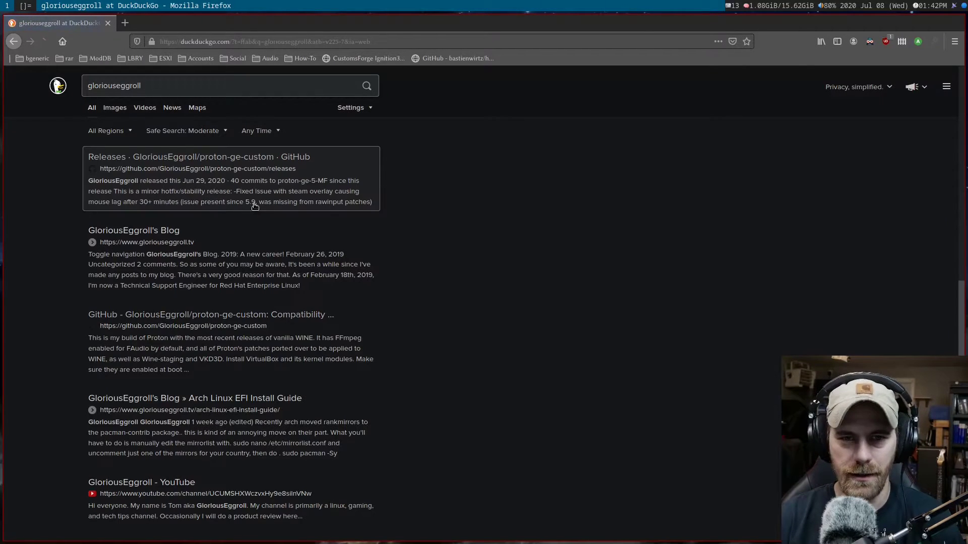
left_click(159, 161)
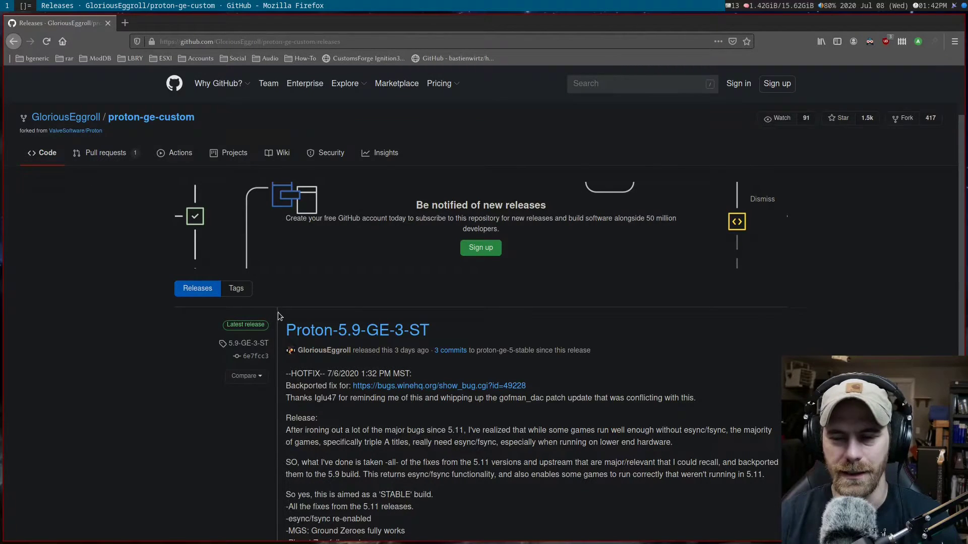
Review the release notes of Proton-5.9-GE-3-ST and Proton-5.11-GE-3-MF.
scroll(273, 293, "down", 3)
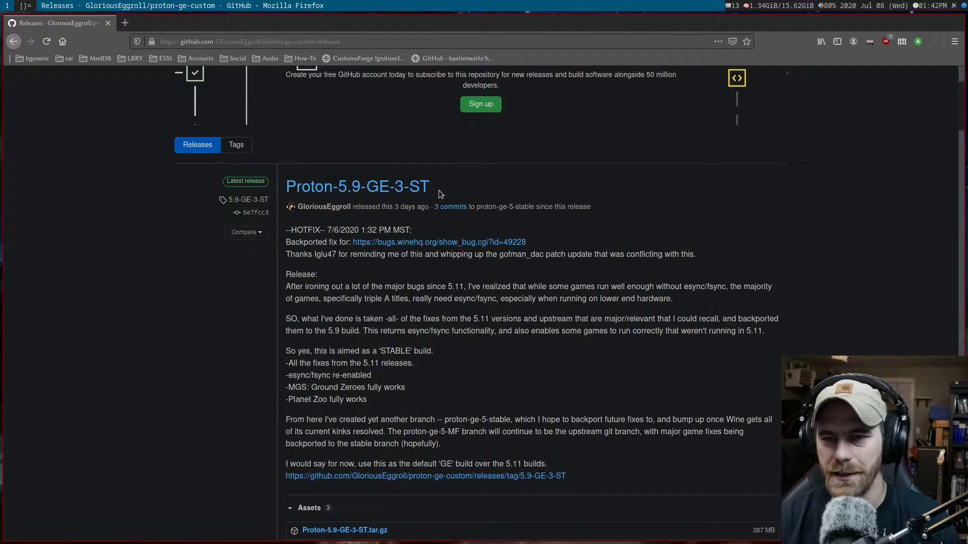
scroll(298, 297, "down", 1)
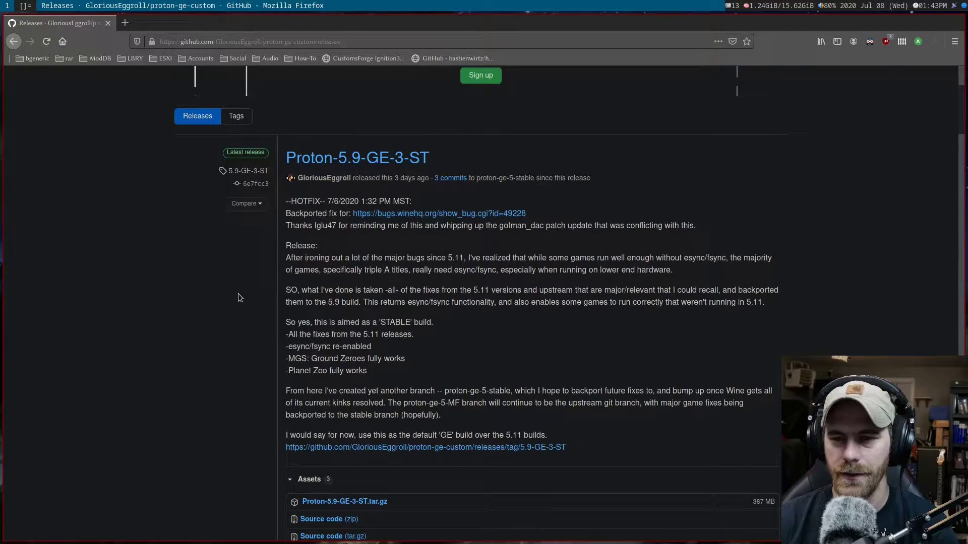
scroll(246, 292, "down", 3)
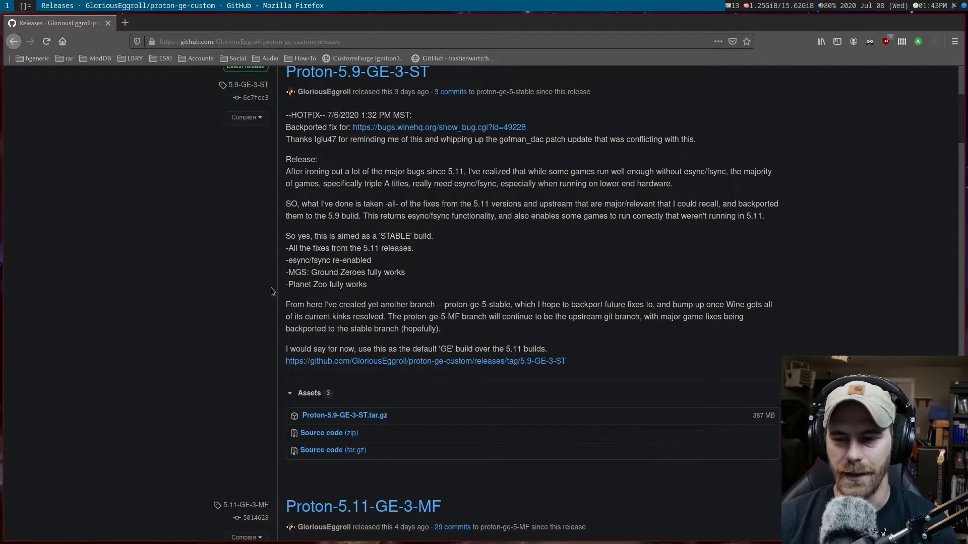
scroll(271, 292, "down", 4)
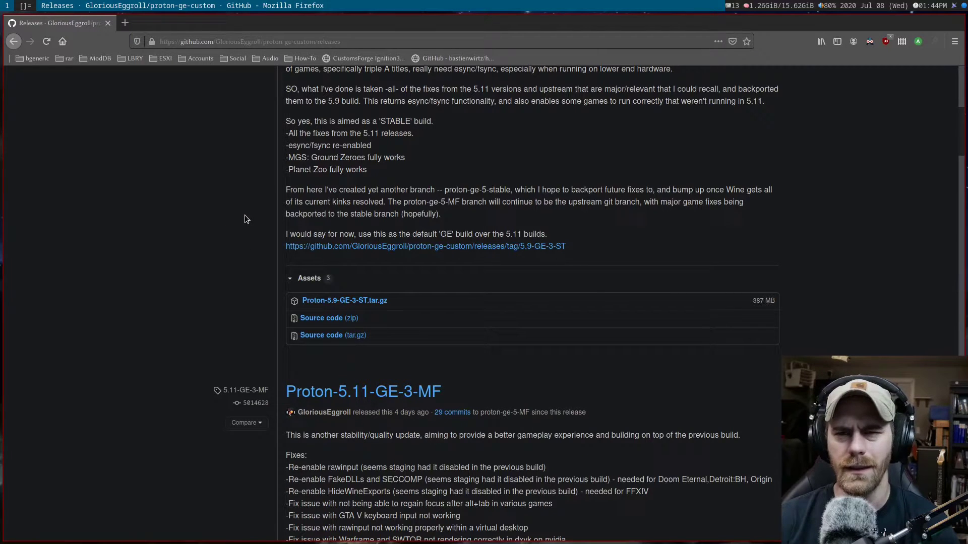
scroll(245, 216, "up", 3)
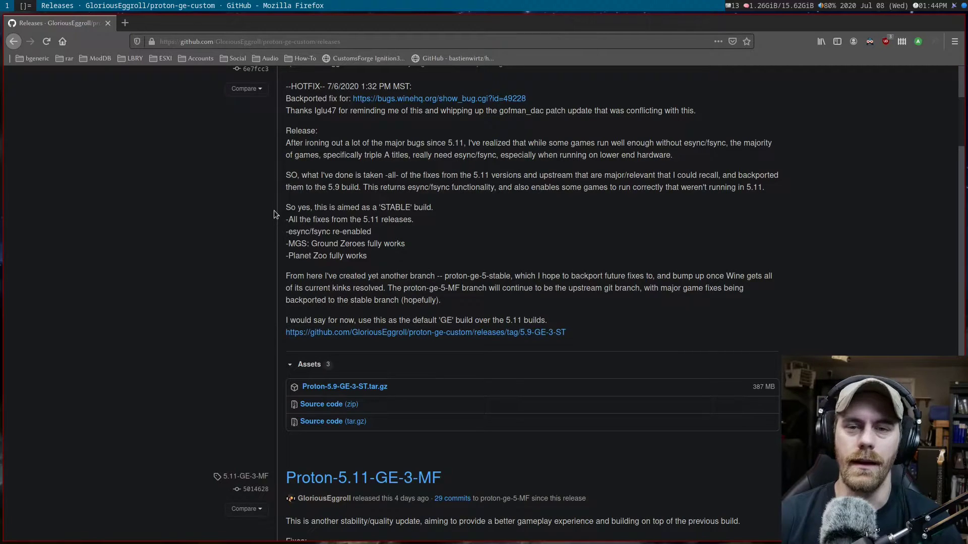
scroll(274, 210, "up", 4)
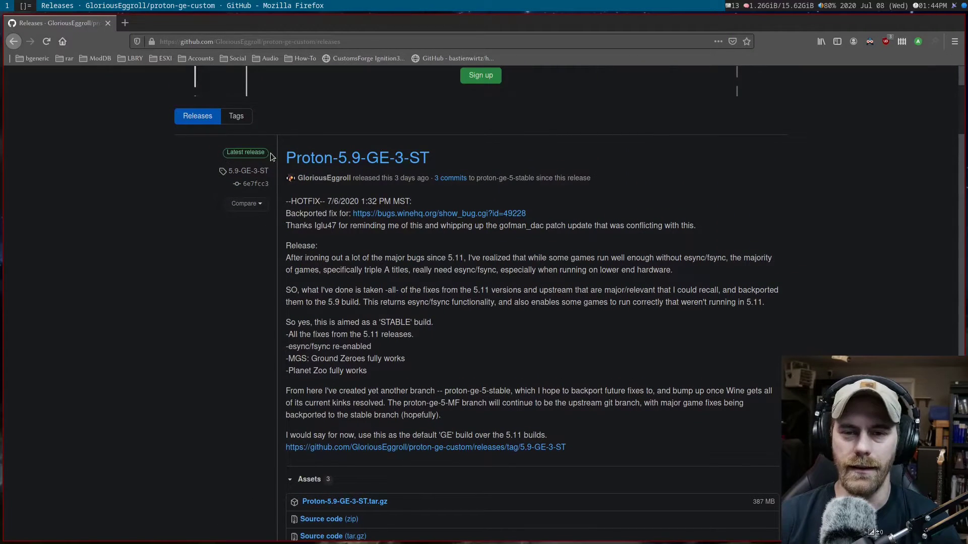
scroll(226, 257, "down", 10)
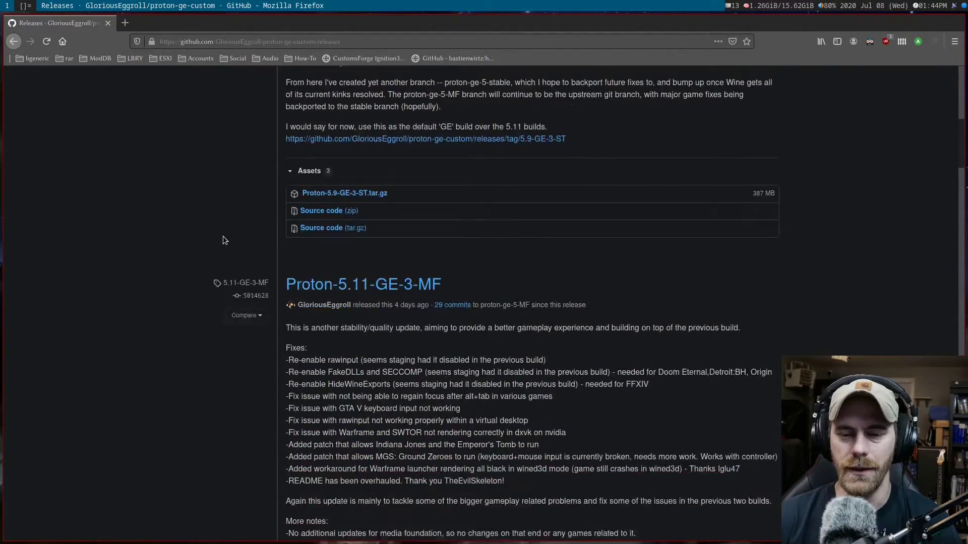
scroll(223, 240, "down", 6)
left_click_drag(444, 105, 285, 108)
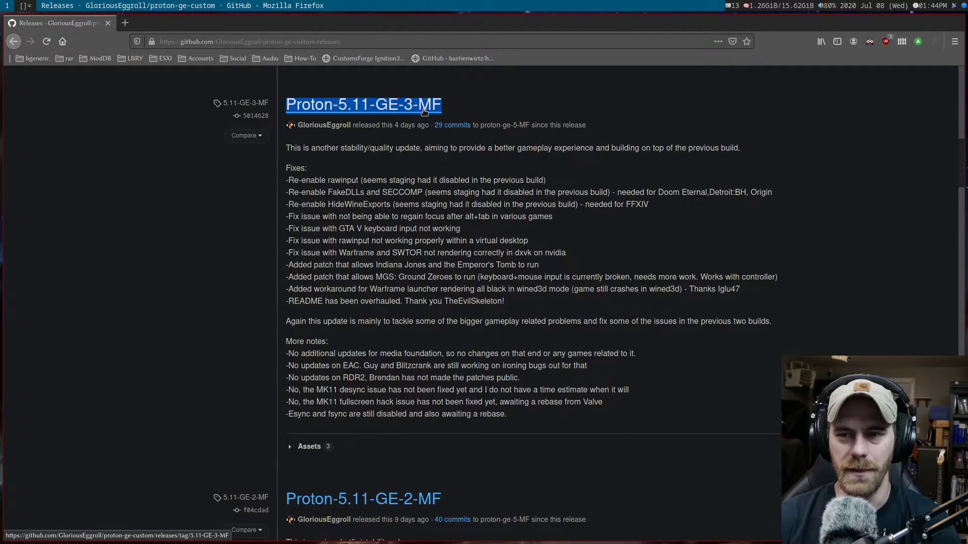
left_click(460, 106)
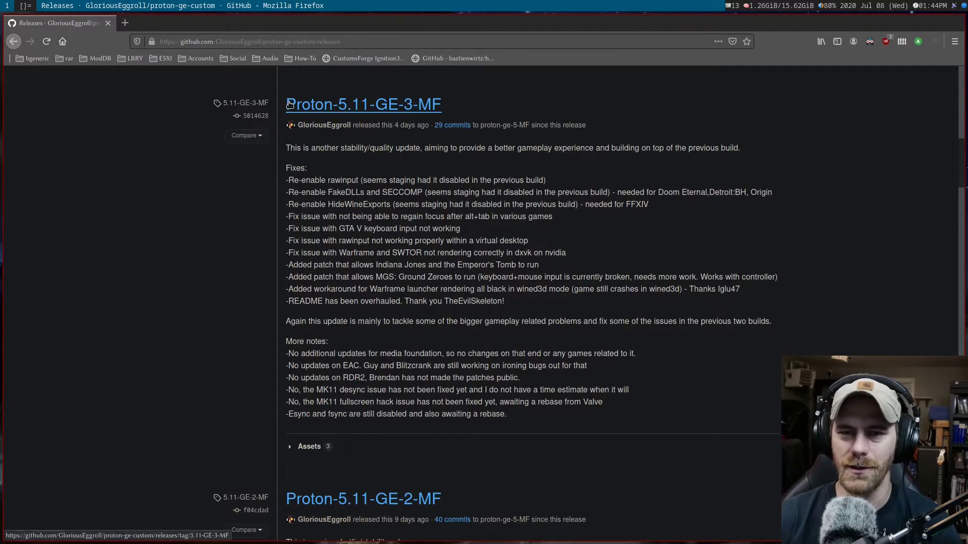
Download Proton-5.11-GE-3-MF.tar.gz from that release's assets, choosing to save the file.
left_click(290, 448)
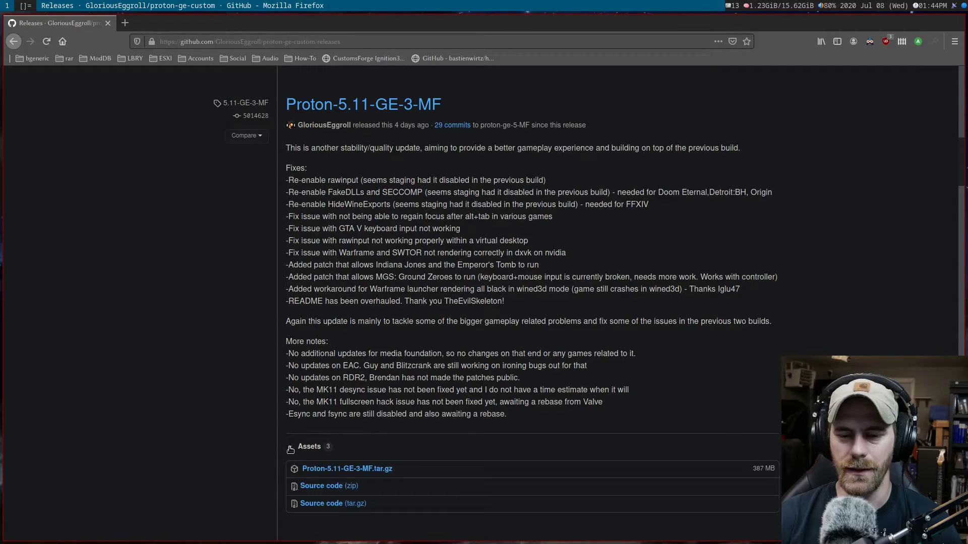
scroll(255, 355, "down", 4)
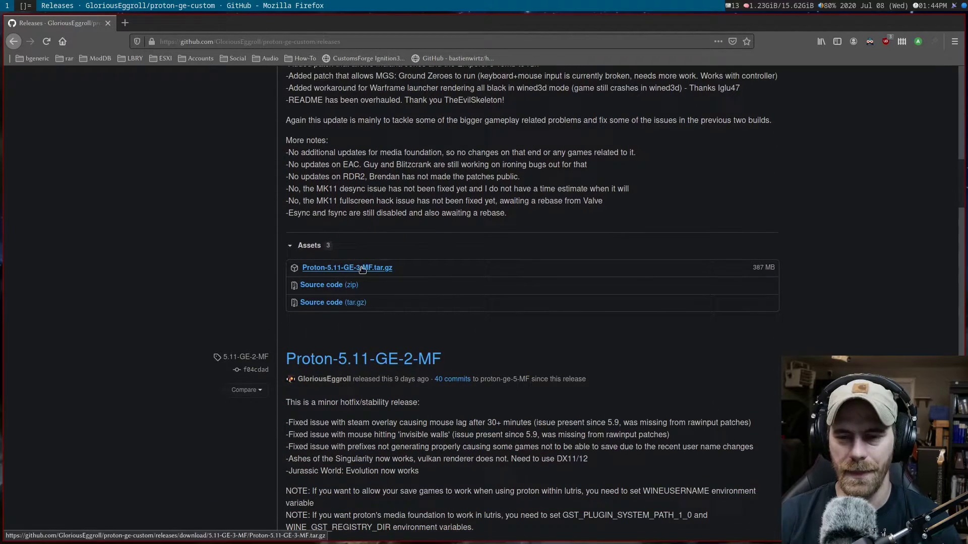
left_click(362, 270)
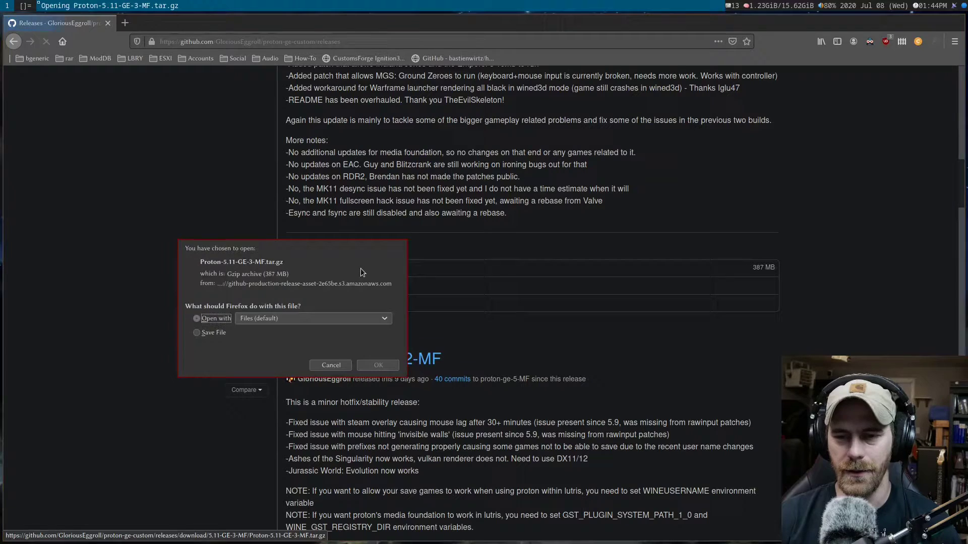
left_click(207, 332)
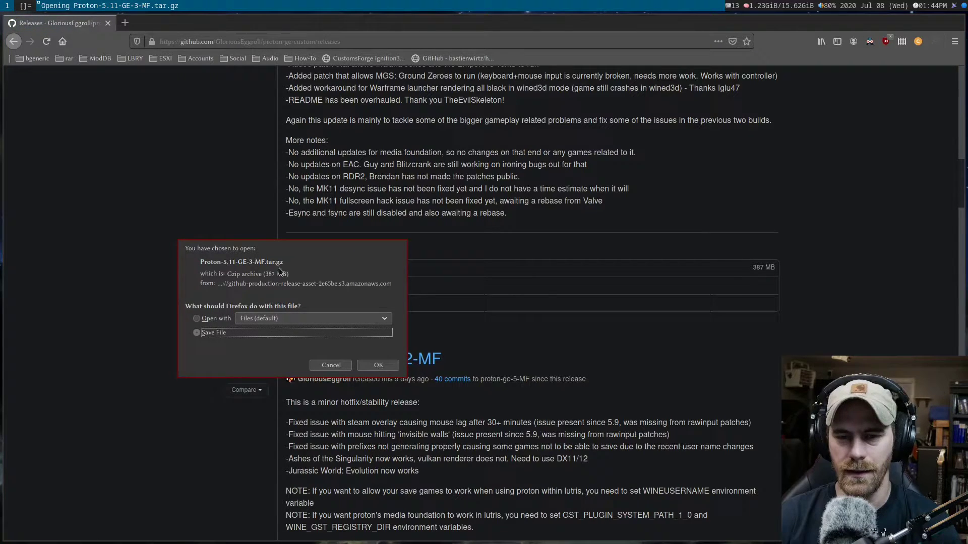
left_click(377, 365)
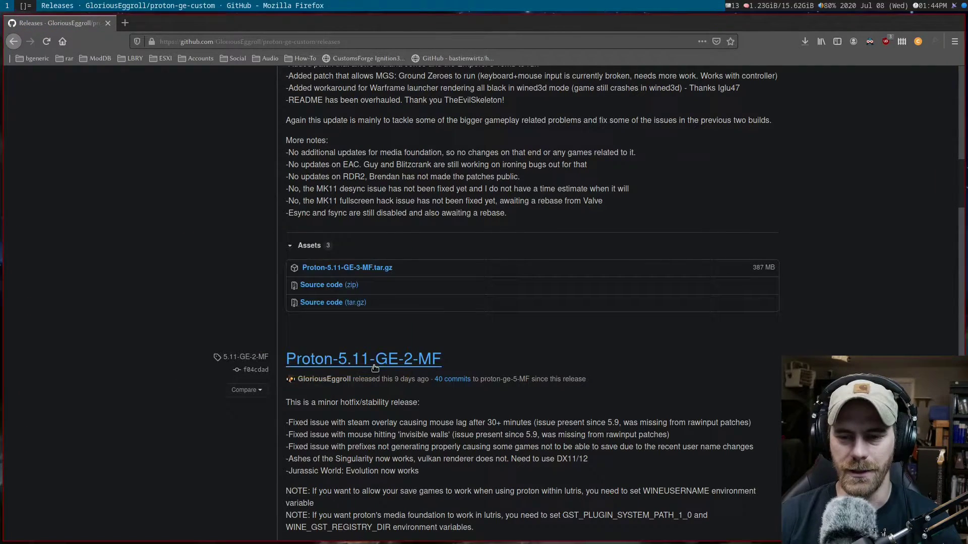
Reread the Proton-5.9-GE-3-ST release notes, focusing on the plans for the stable and proton-ge-5-MF branches.
scroll(270, 255, "up", 10)
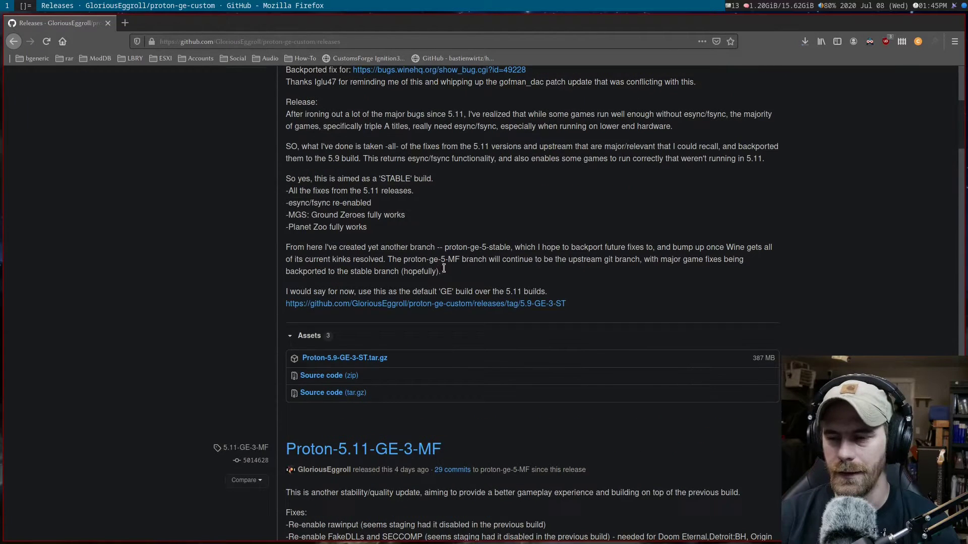
left_click_drag(388, 259, 736, 274)
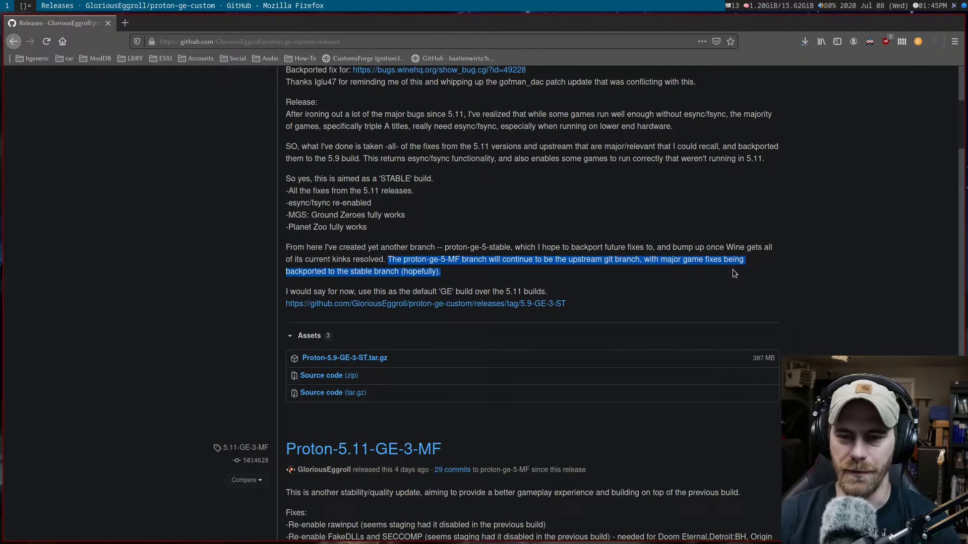
left_click(694, 283)
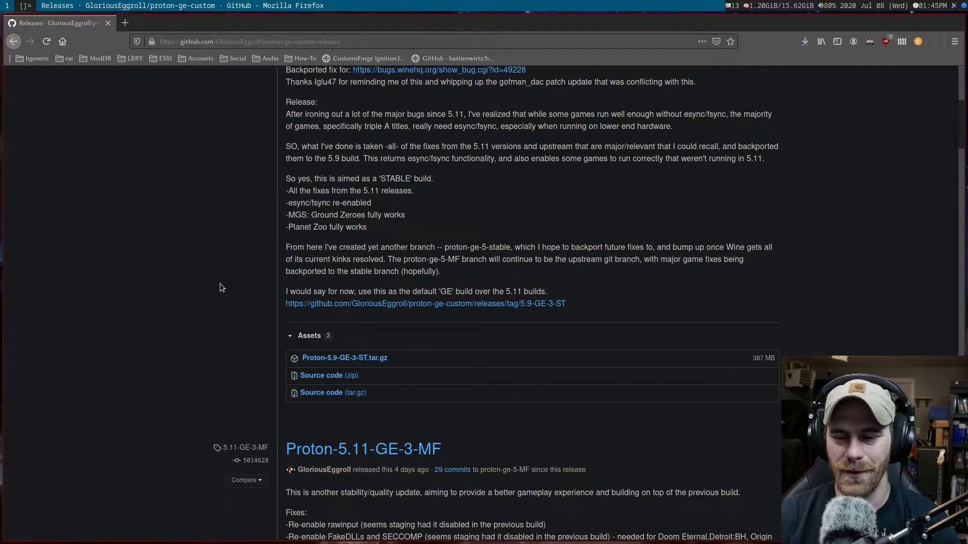
scroll(251, 274, "up", 4)
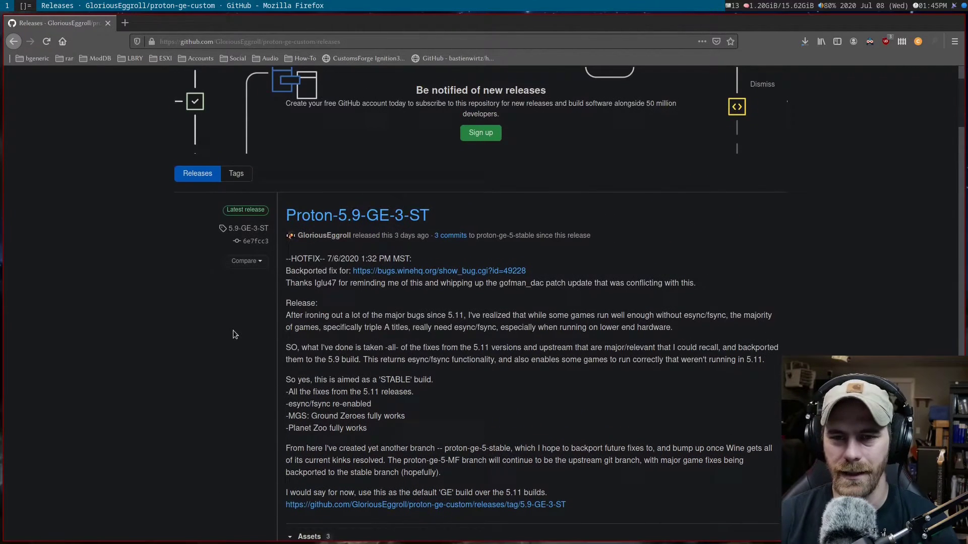
scroll(233, 331, "down", 1)
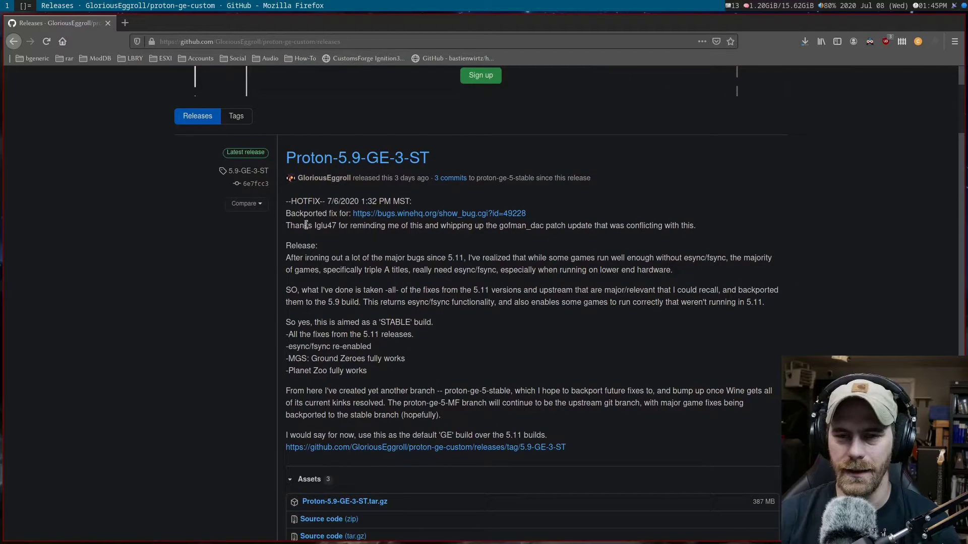
left_click_drag(285, 158, 430, 162)
left_click(449, 163)
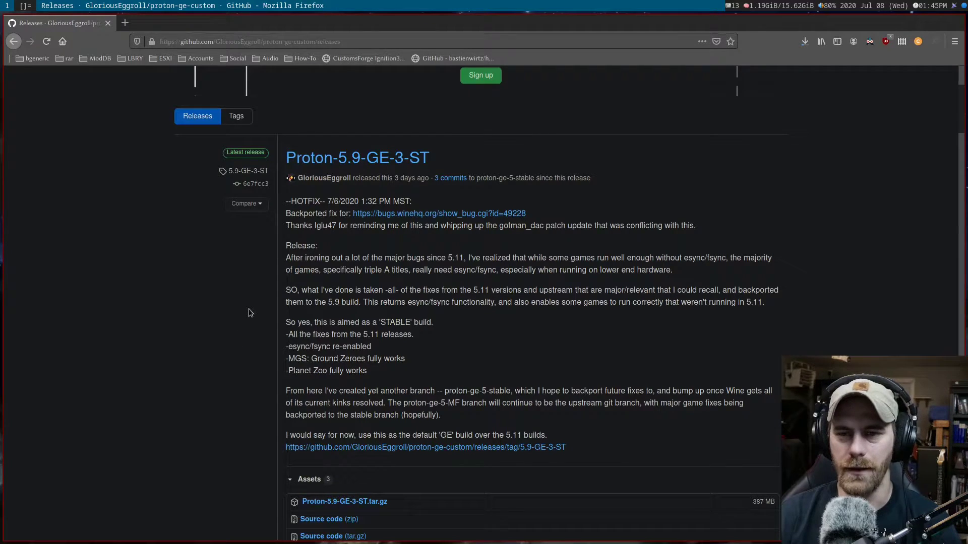
Open the proton-ge-custom repository's main page and read the README's game patch lists and installation instructions.
scroll(249, 308, "up", 5)
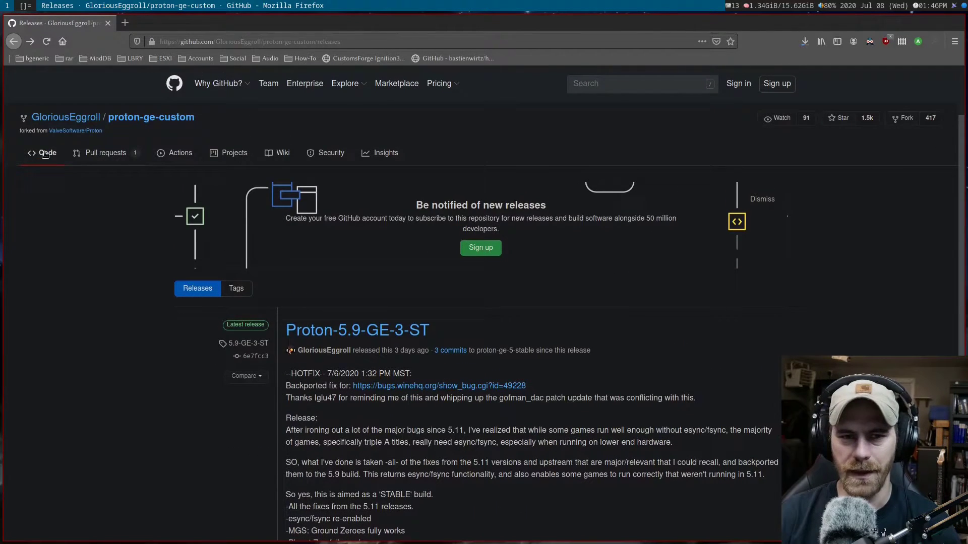
left_click(126, 120)
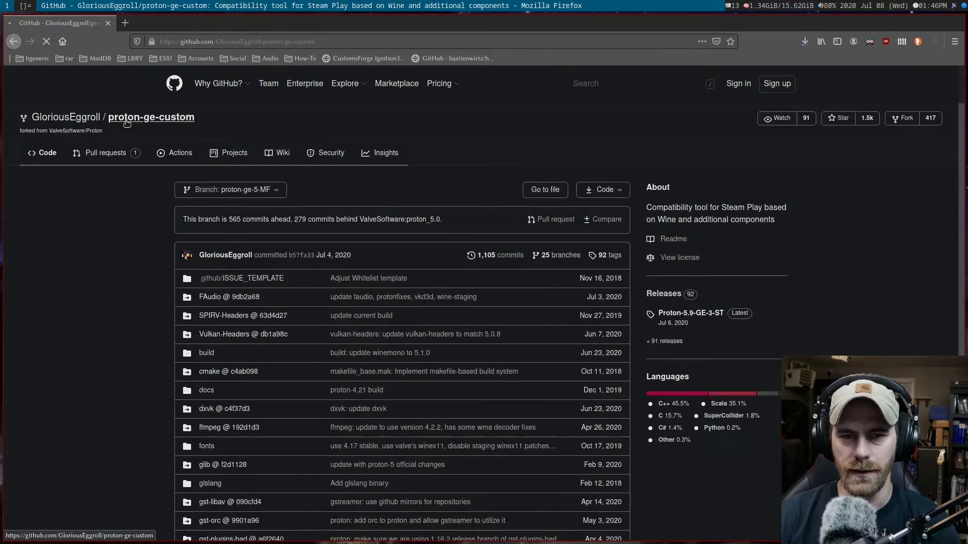
scroll(148, 280, "down", 10)
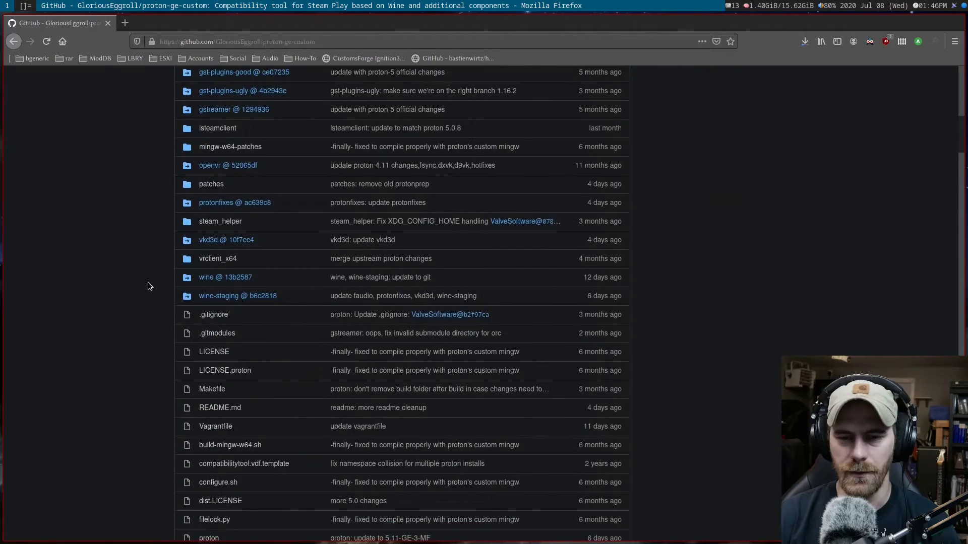
scroll(149, 285, "down", 12)
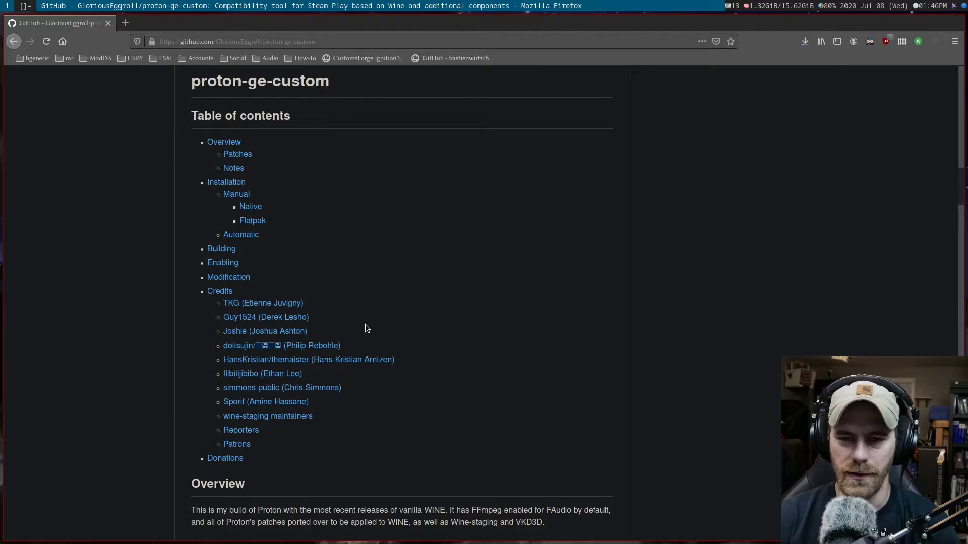
scroll(282, 312, "down", 8)
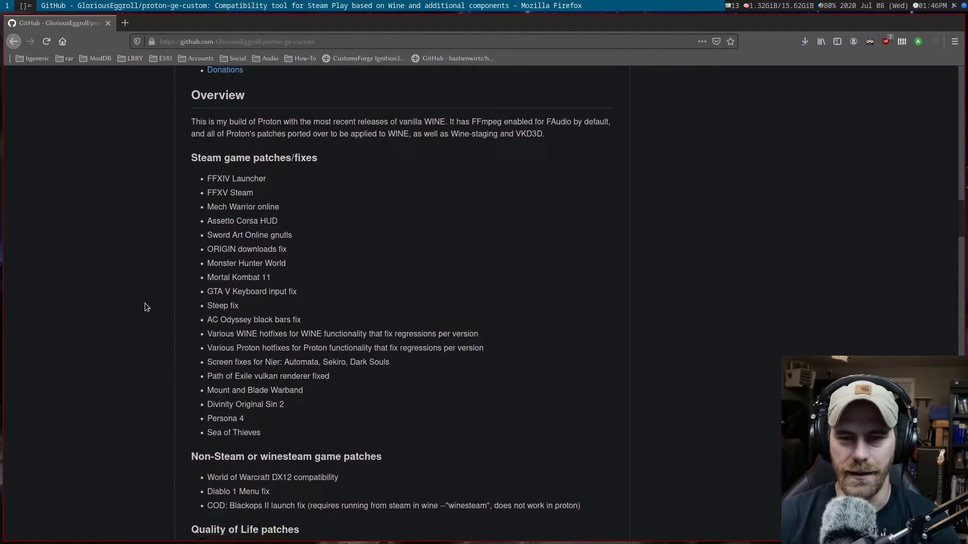
scroll(145, 306, "down", 1)
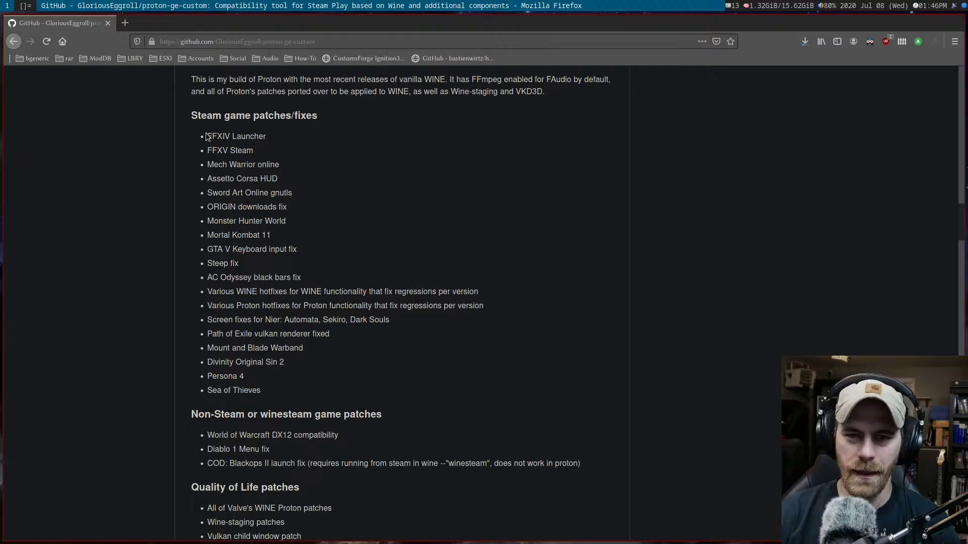
left_click_drag(206, 137, 293, 182)
left_click(187, 160)
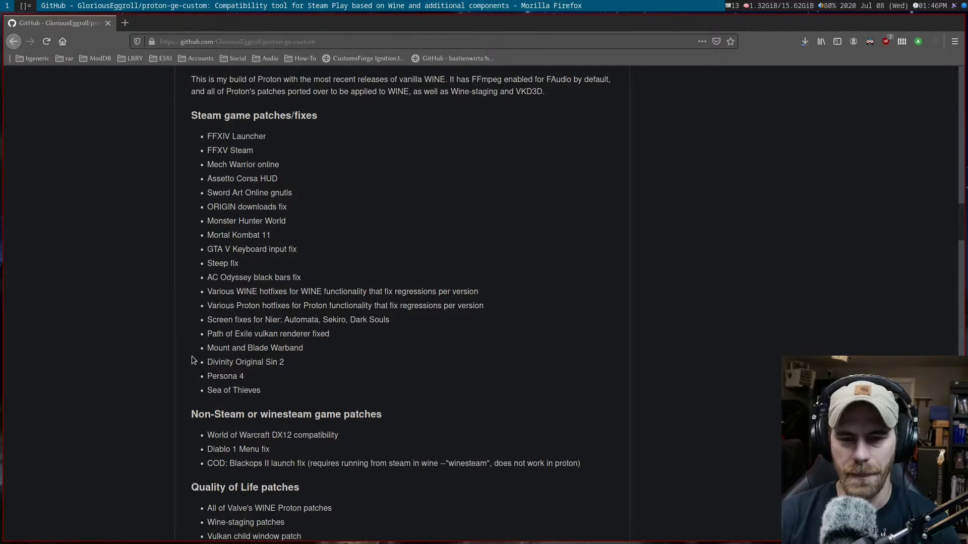
scroll(157, 337, "down", 3)
scroll(157, 338, "down", 6)
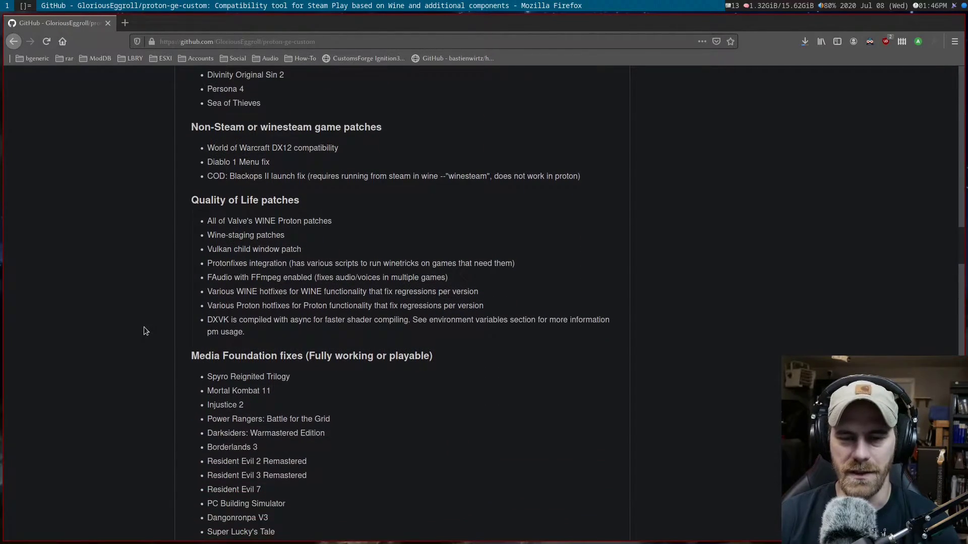
scroll(145, 331, "down", 10)
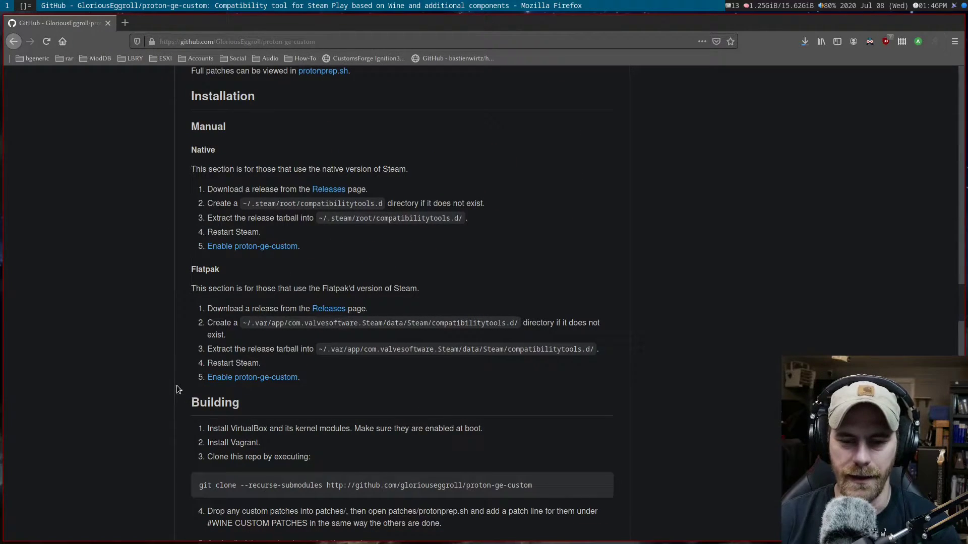
Show the downloaded Proton-5.11-GE-3-MF.tar.gz in its folder and extract the archive into Downloads.
left_click(805, 43)
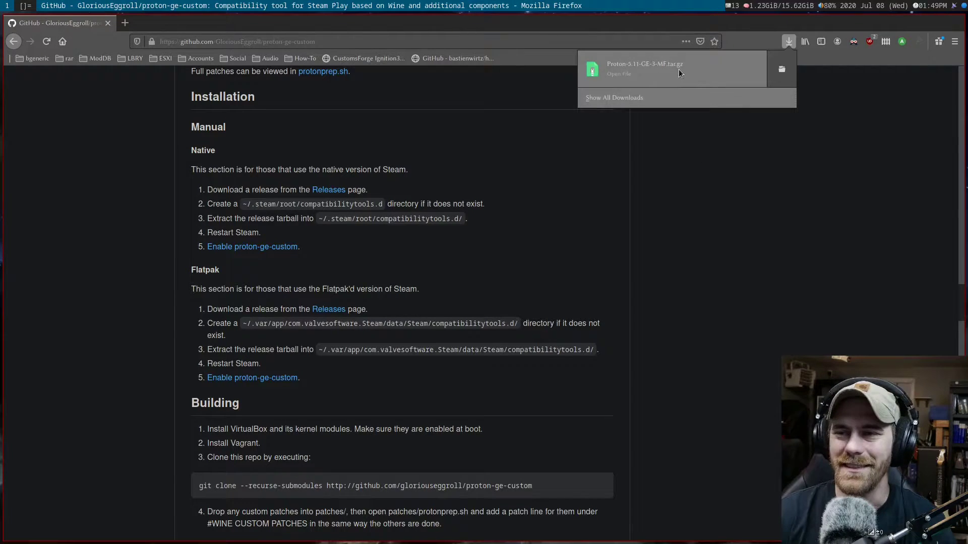
left_click(780, 71)
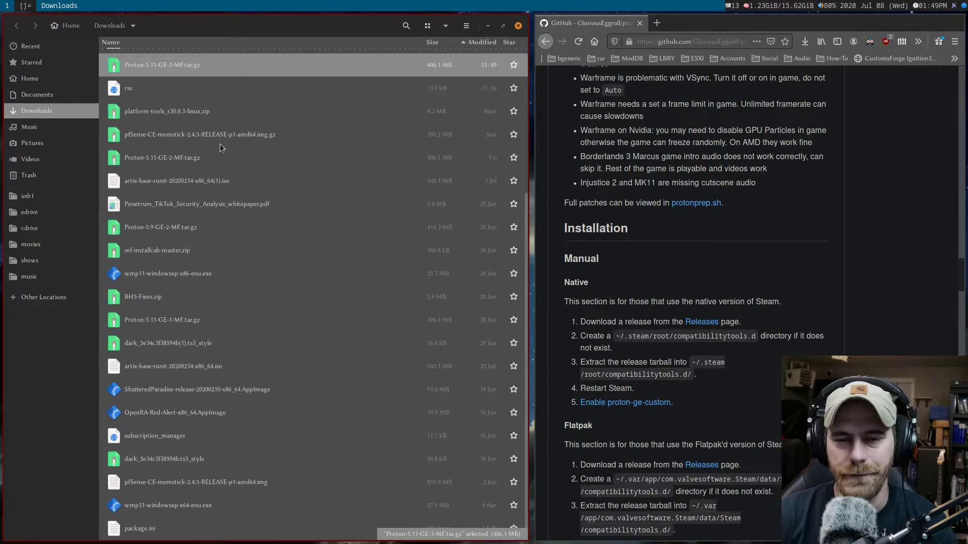
right_click(155, 68)
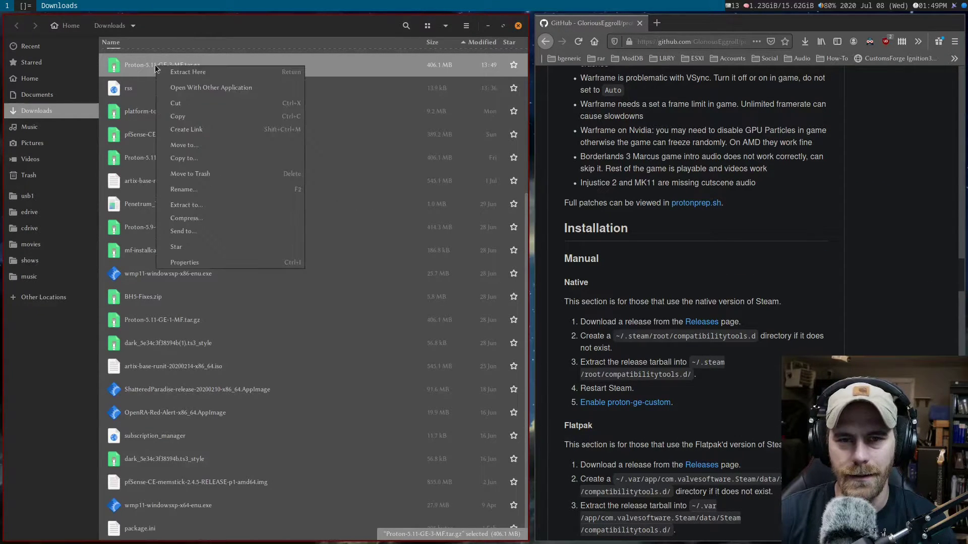
left_click(183, 74)
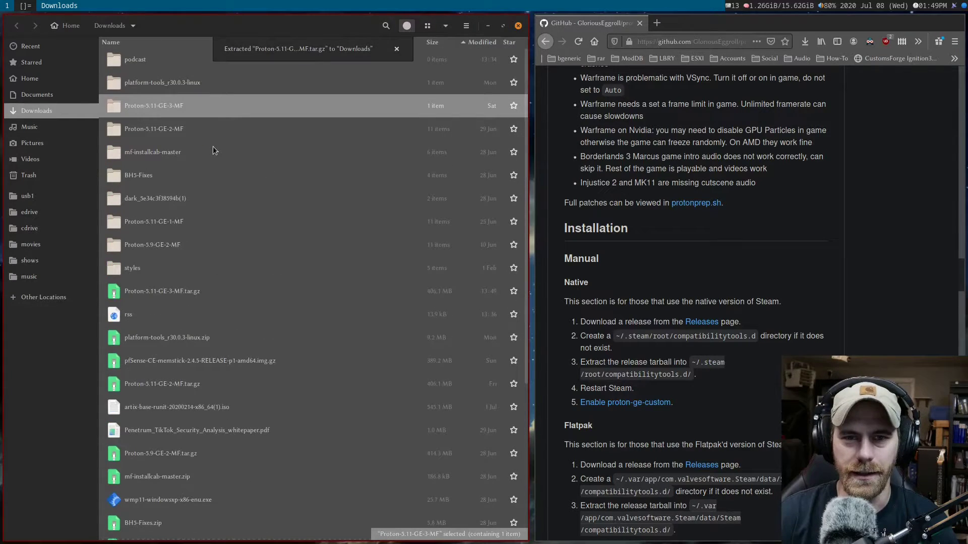
Copy the extracted Proton-5.11-GE-3-MF folder from Downloads into ~/.steam/root/compatibilitytools.d.
right_click(165, 116)
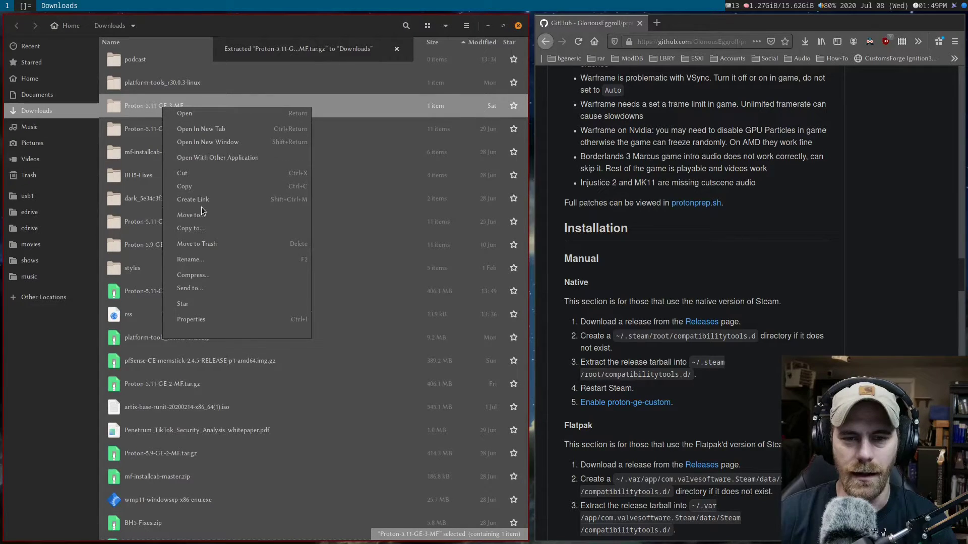
left_click(203, 187)
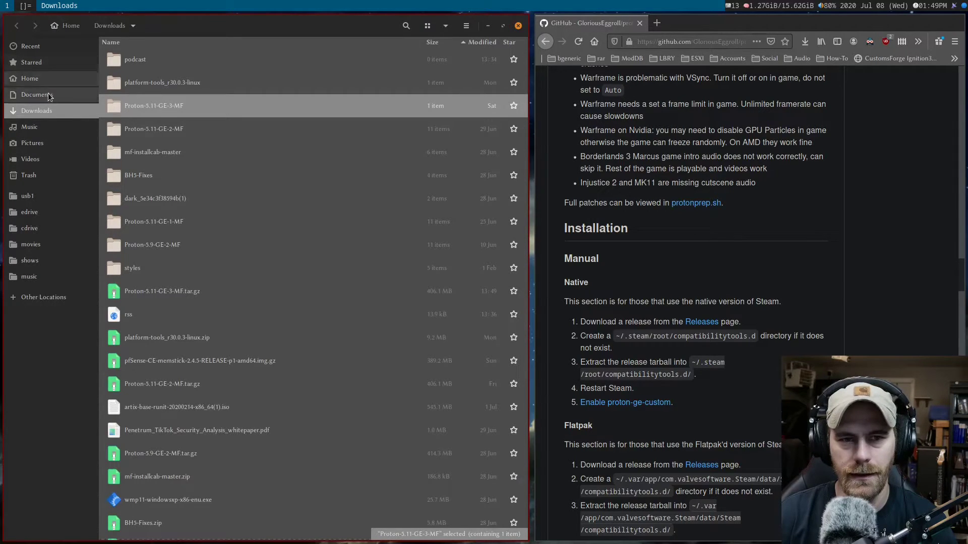
left_click(31, 79)
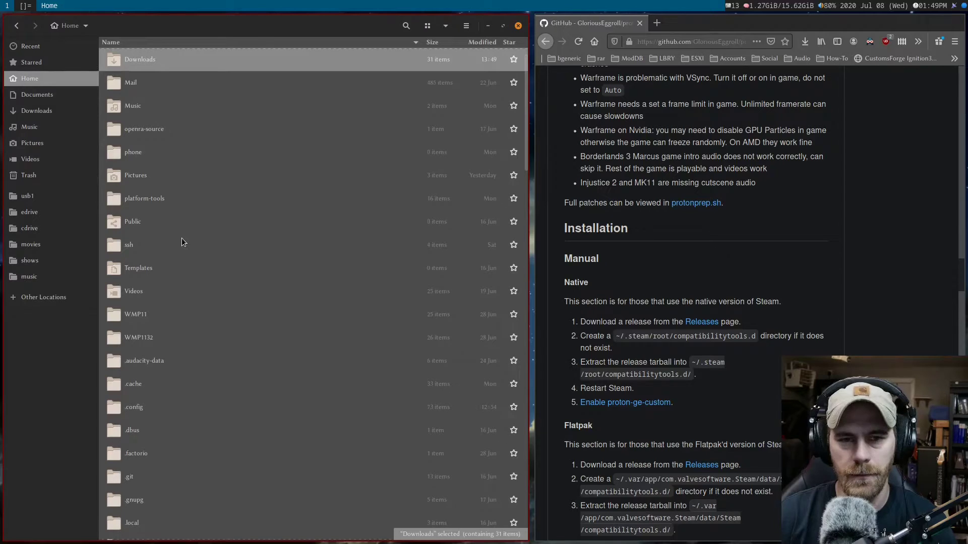
scroll(186, 262, "down", 5)
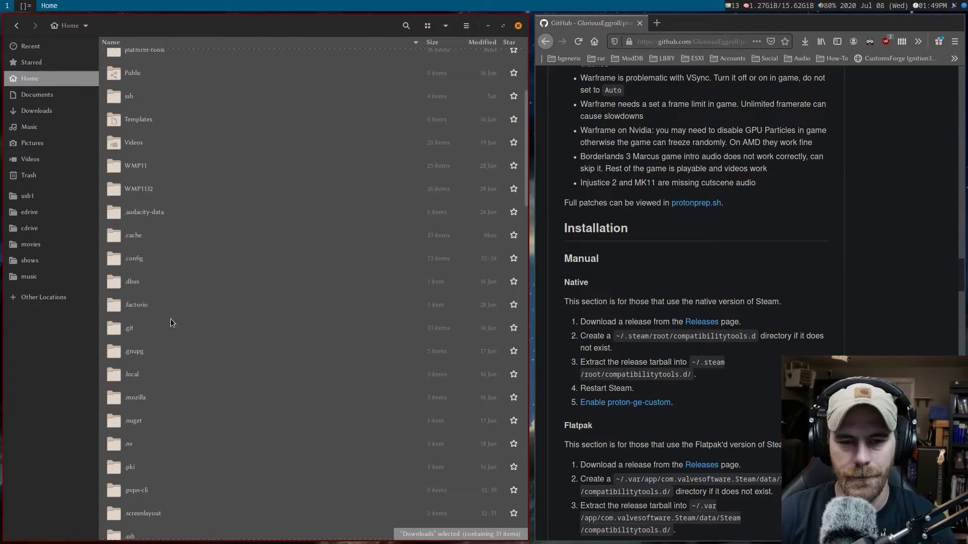
scroll(171, 334, "down", 7)
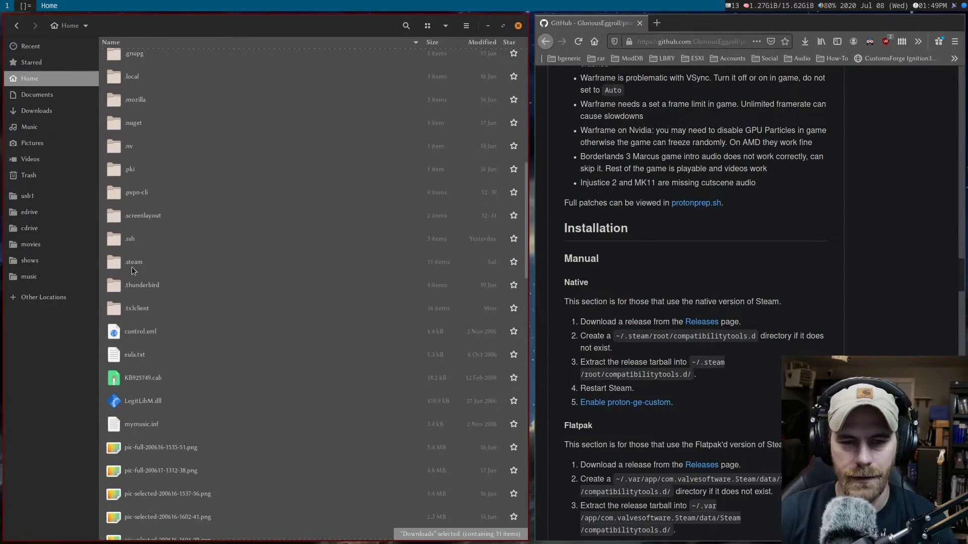
double_click(132, 268)
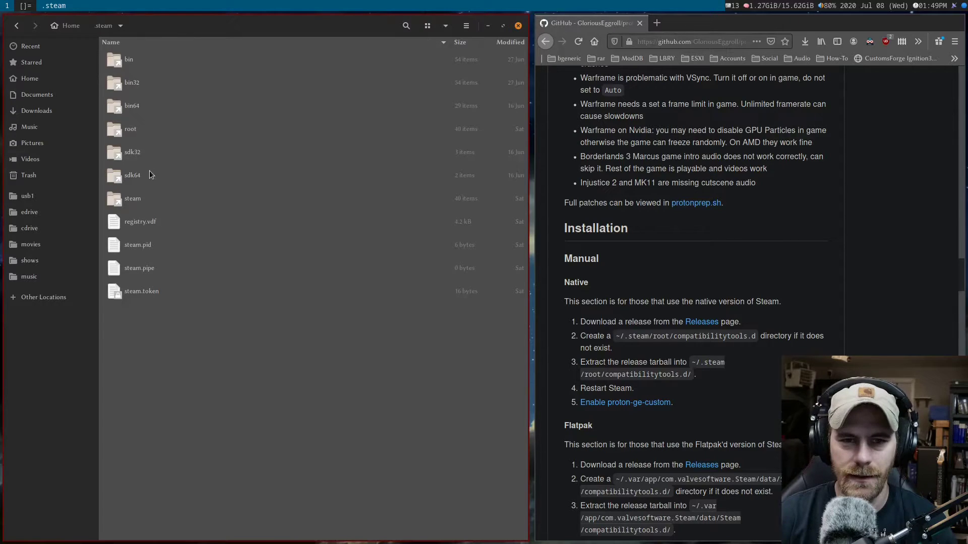
double_click(132, 128)
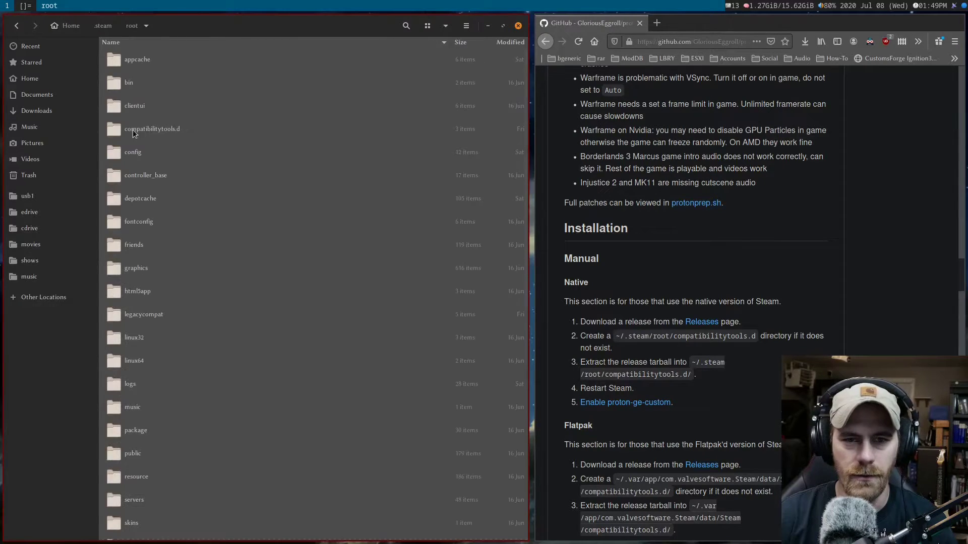
double_click(166, 130)
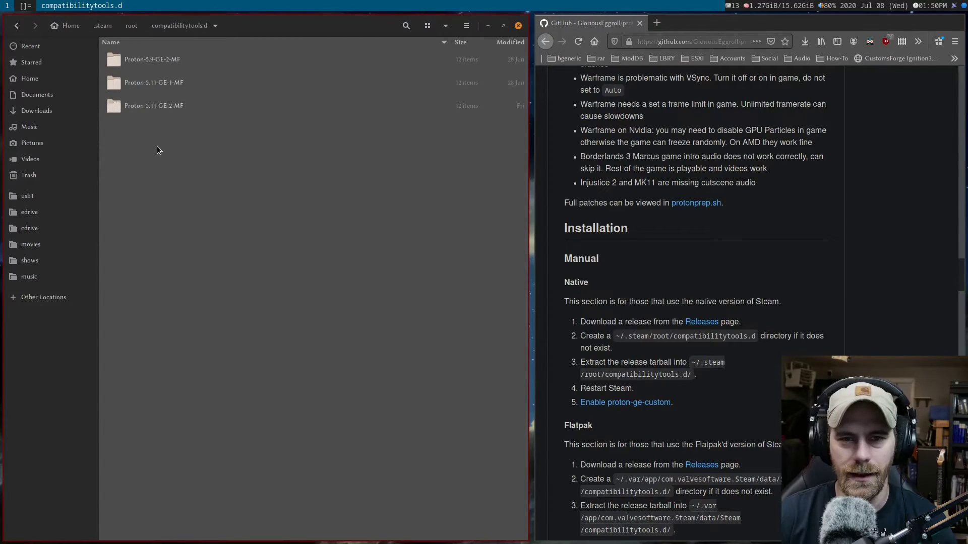
right_click(156, 146)
left_click(186, 168)
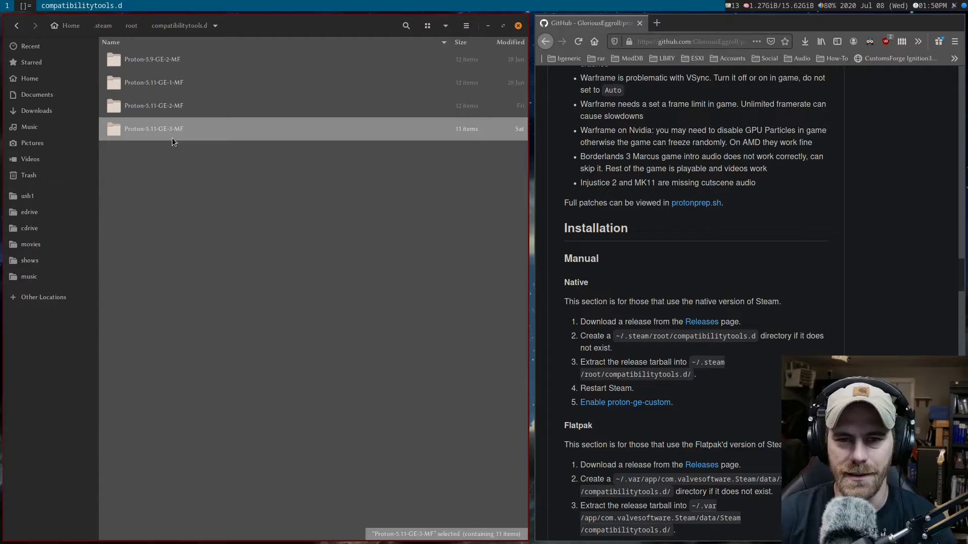
Inspect the contents of the Proton-5.11-GE-3-MF folder in compatibilitytools.d and close the file manager.
left_click(169, 166)
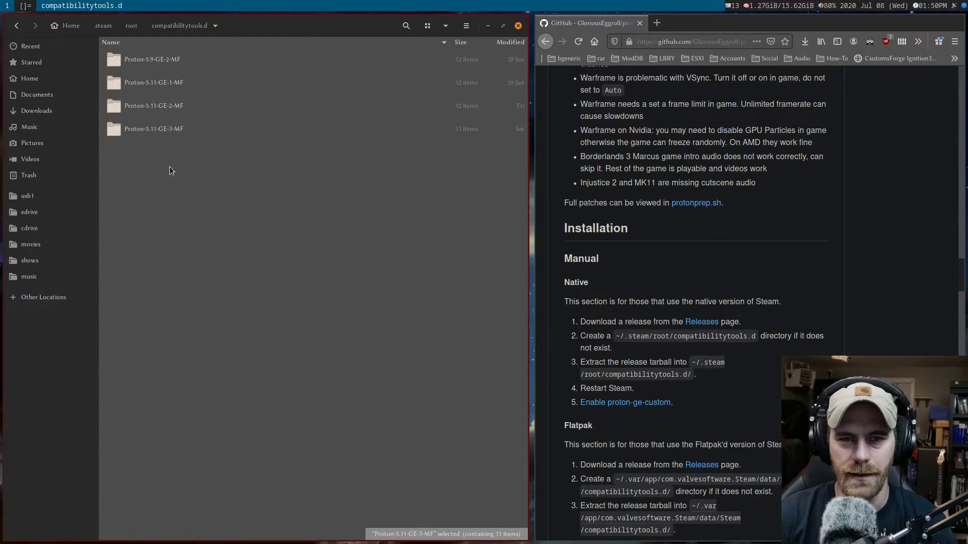
double_click(156, 129)
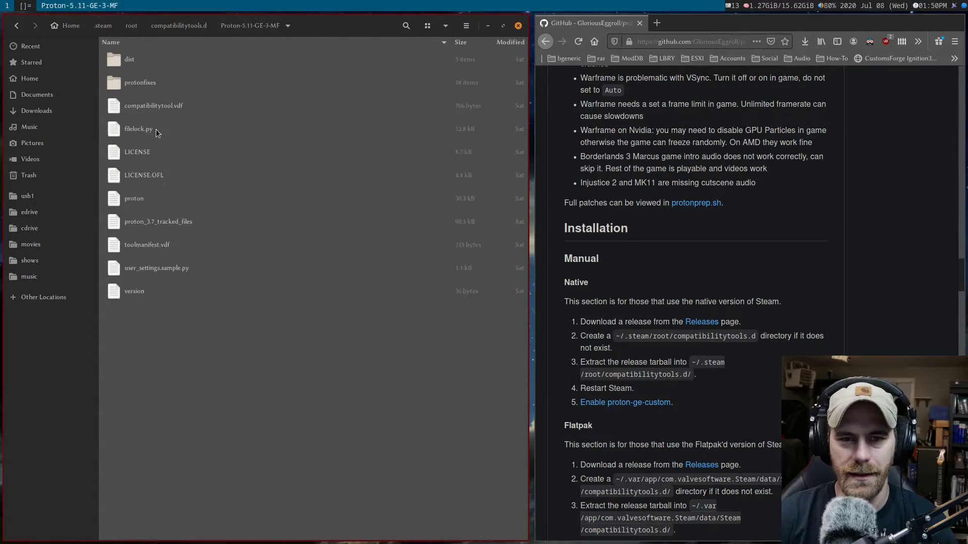
left_click(18, 28)
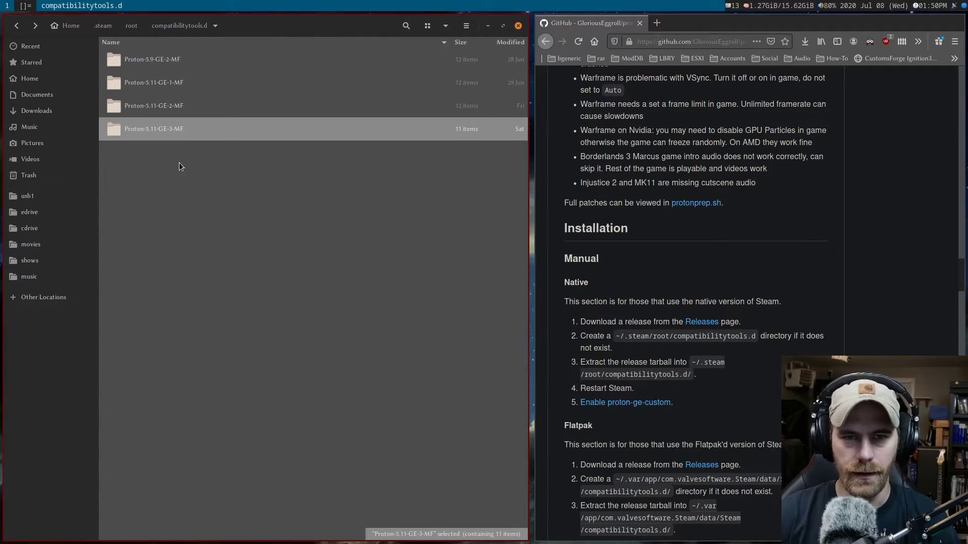
key("ctrl+w")
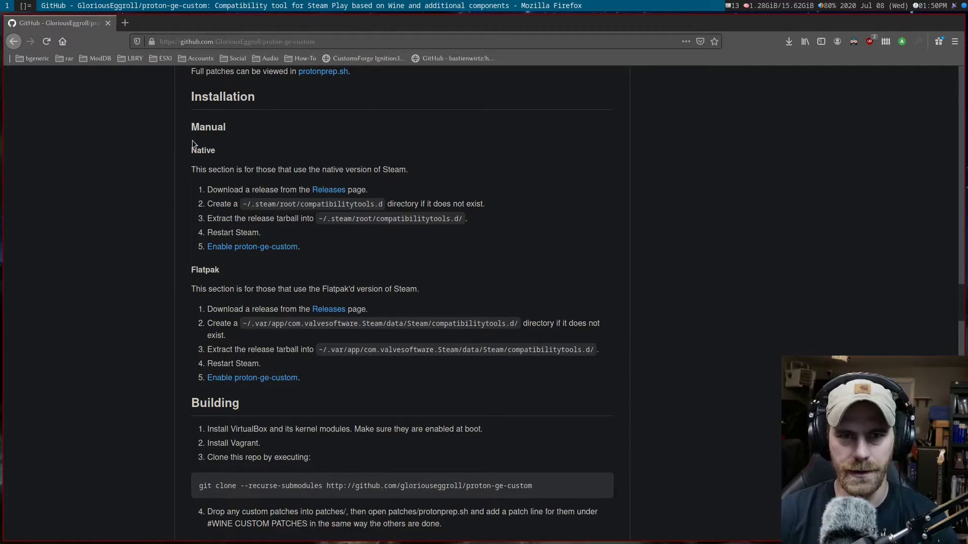
Leave the browser for Steam, starting it from an empty desktop and dismissing its Summer Sale news window.
key("super+2")
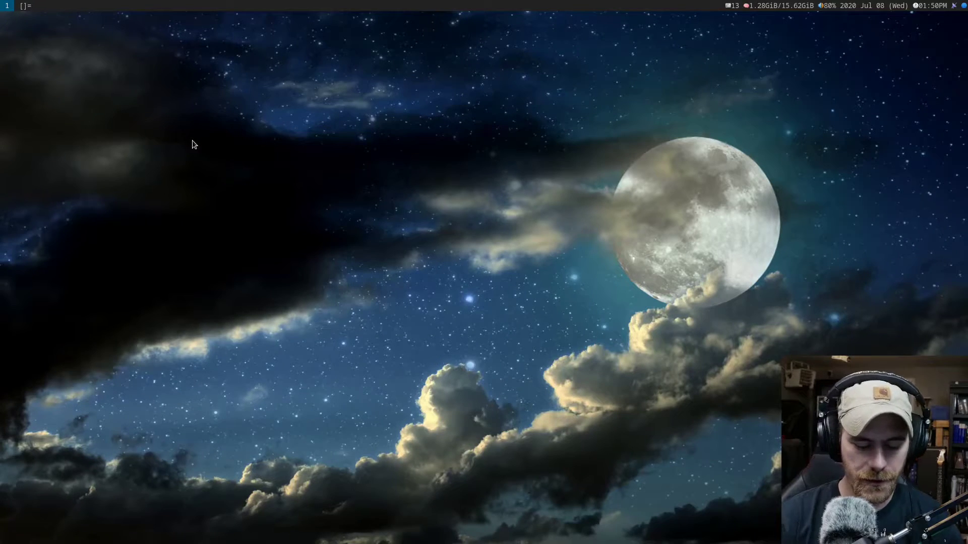
key("super+p")
type("steam")
key("Return")
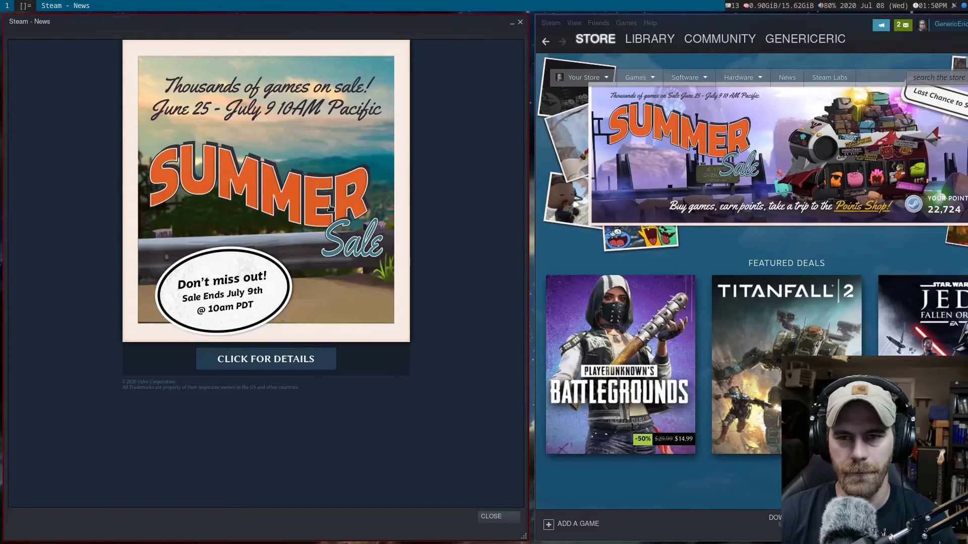
left_click(495, 517)
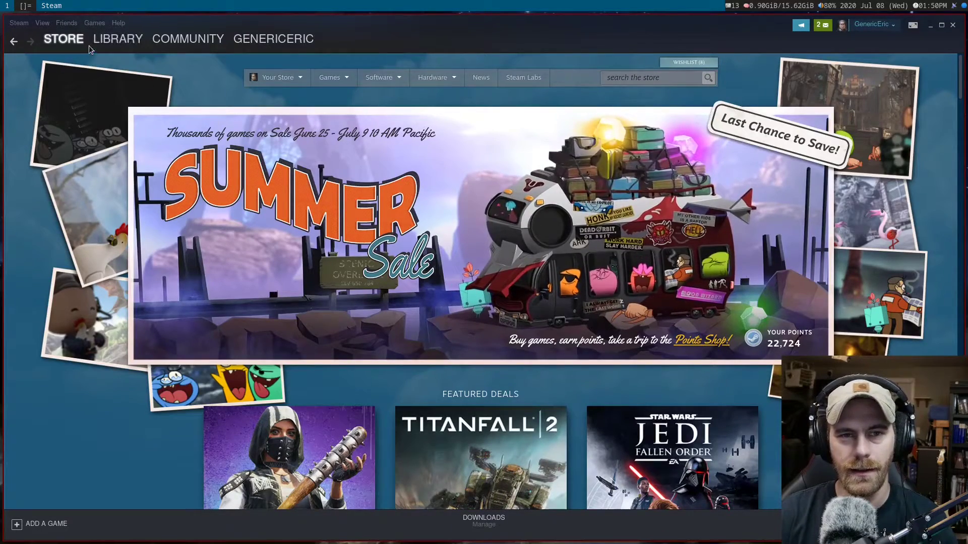
In the properties of Monster Hunter: World in the library, set the forced Steam Play compatibility tool to Proton-5.11-GE-3-MF.
left_click(119, 43)
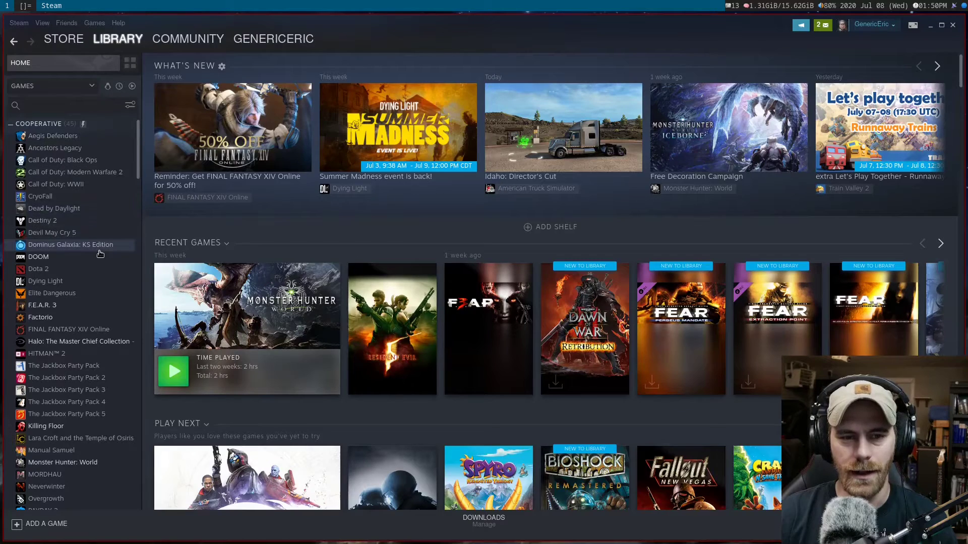
scroll(100, 253, "down", 4)
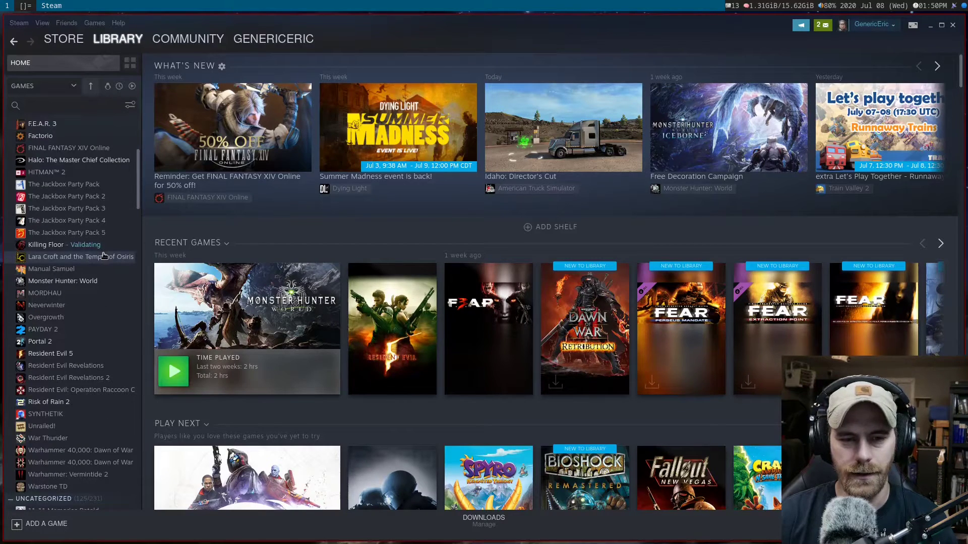
scroll(106, 255, "up", 1)
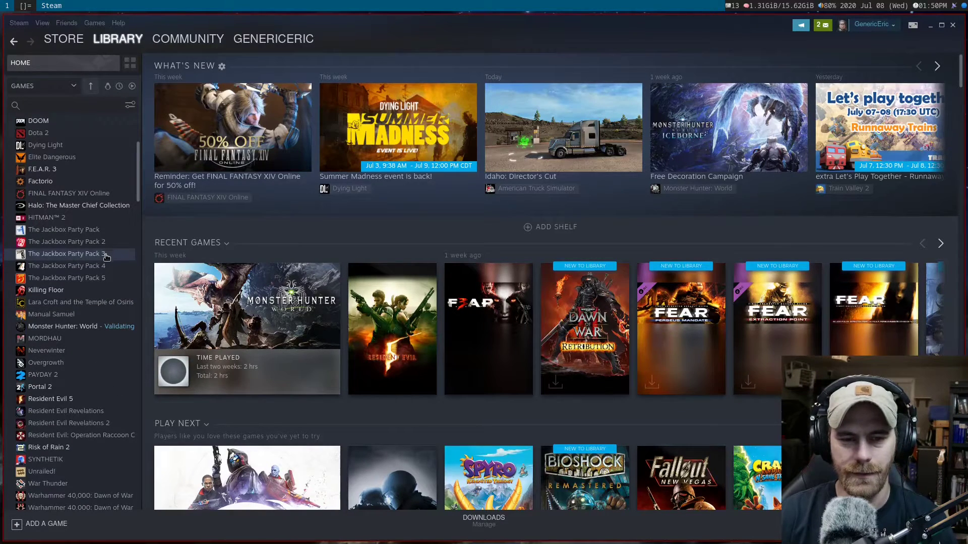
left_click(73, 327)
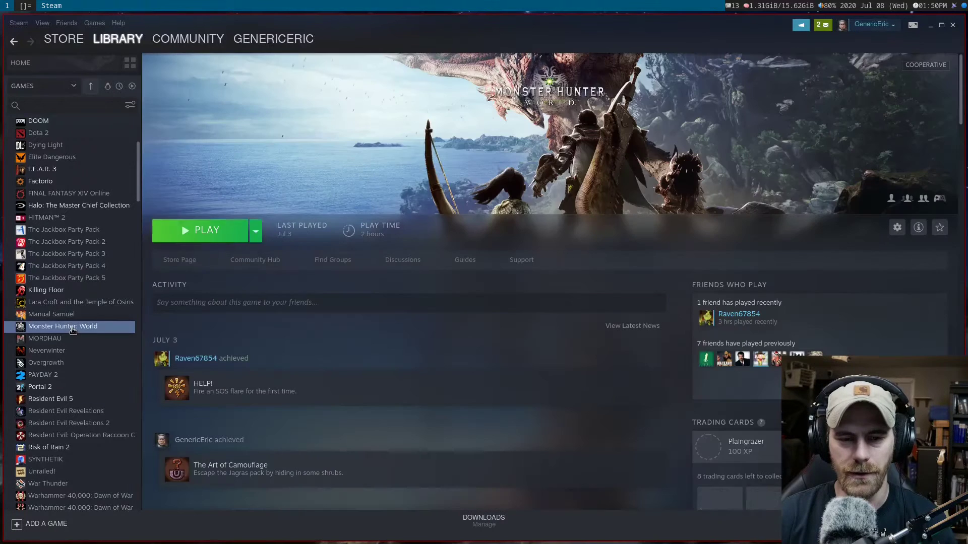
right_click(80, 328)
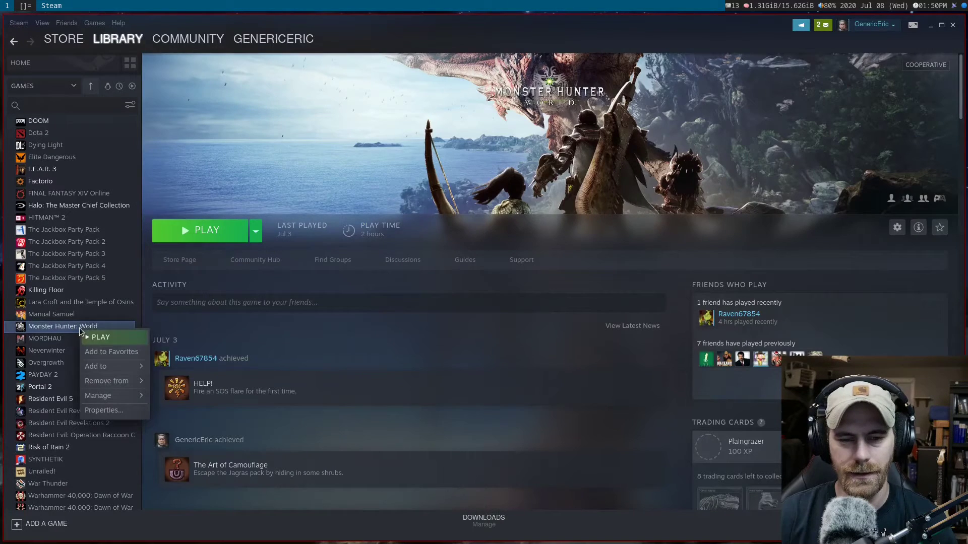
left_click(95, 410)
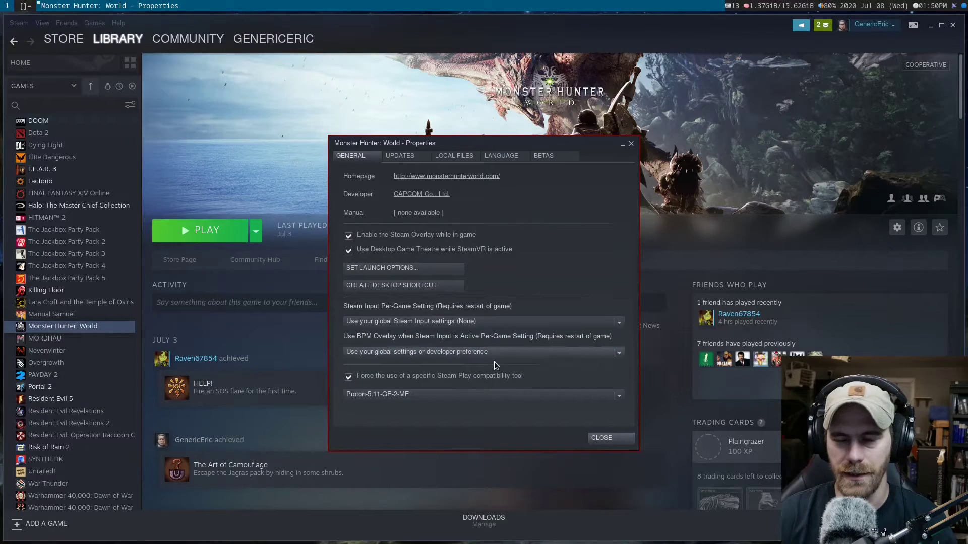
left_click(618, 395)
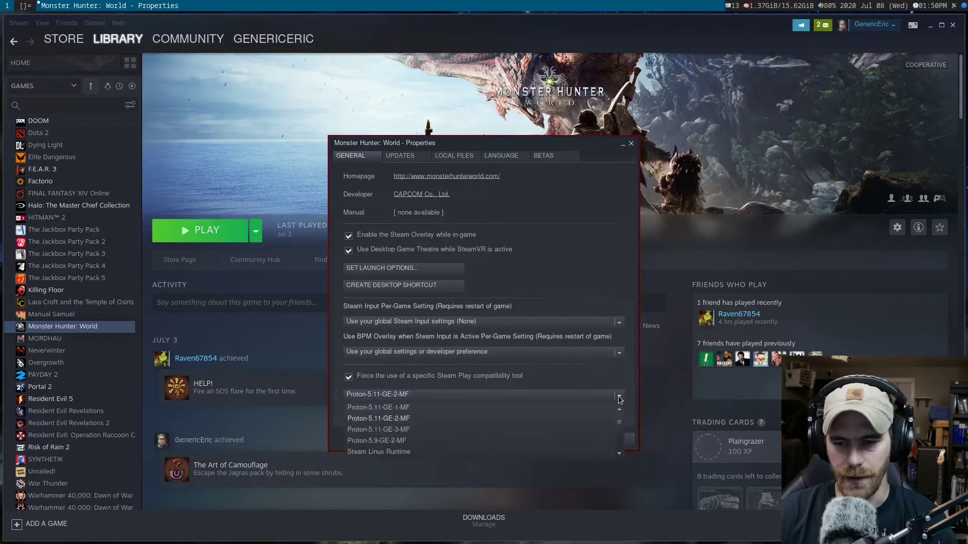
left_click(392, 430)
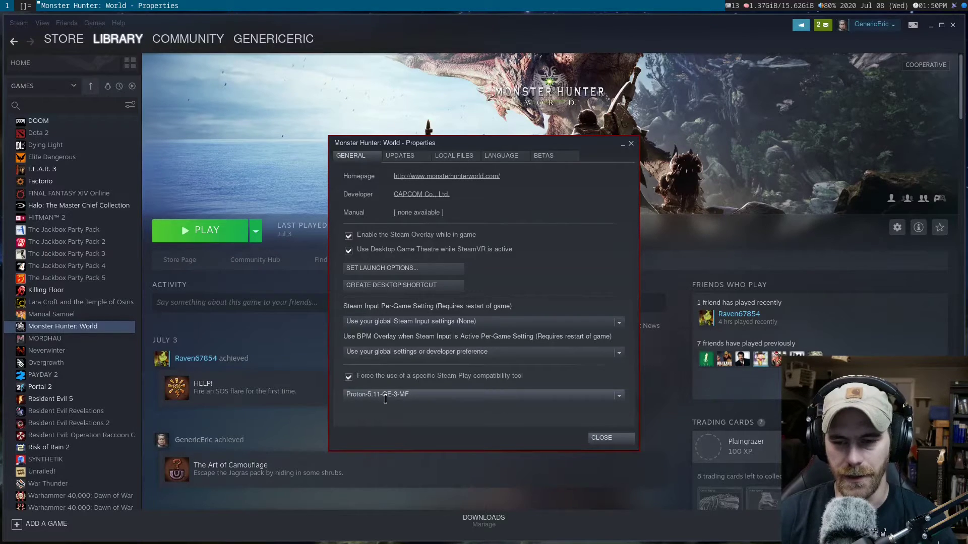
left_click(600, 438)
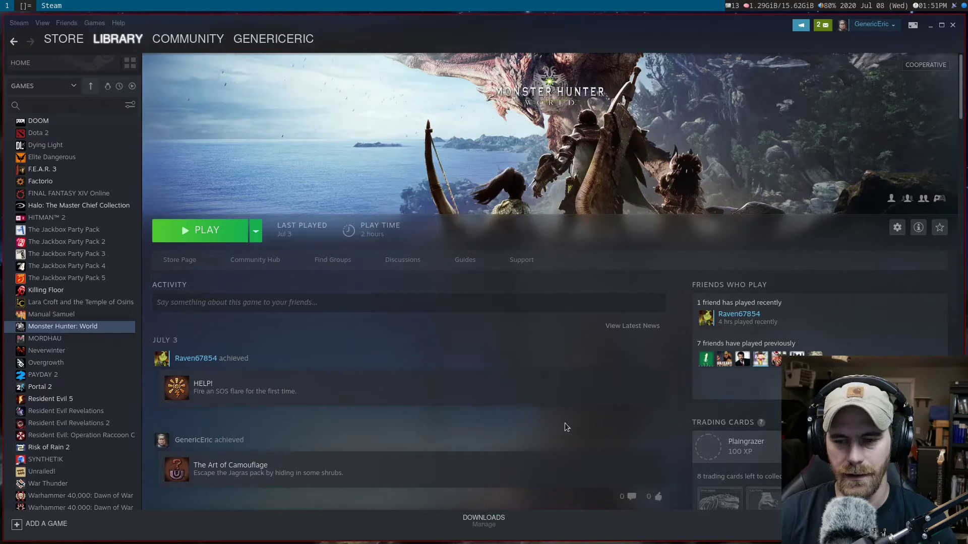
Launch Monster Hunter: World and advance through the autosave notice and title screen to its main menu.
left_click(201, 236)
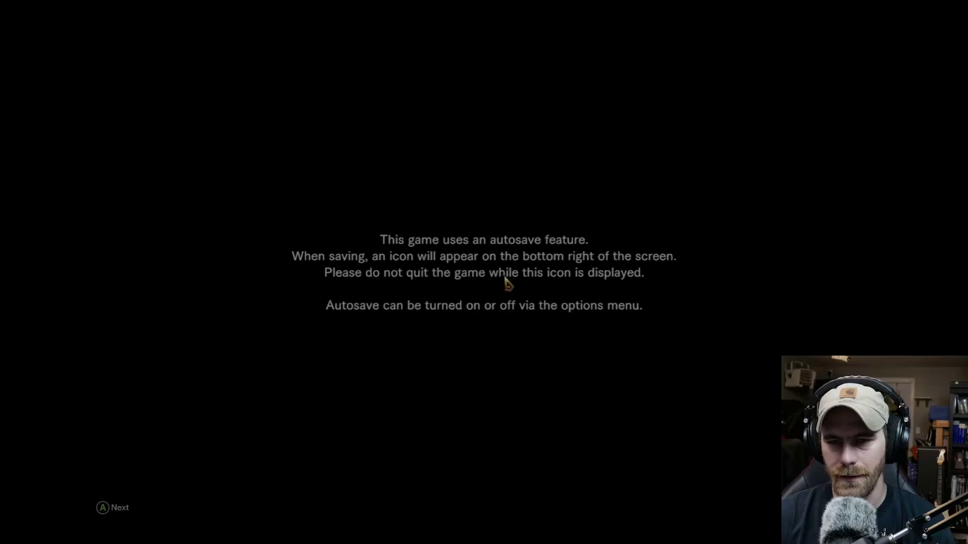
left_click(348, 351)
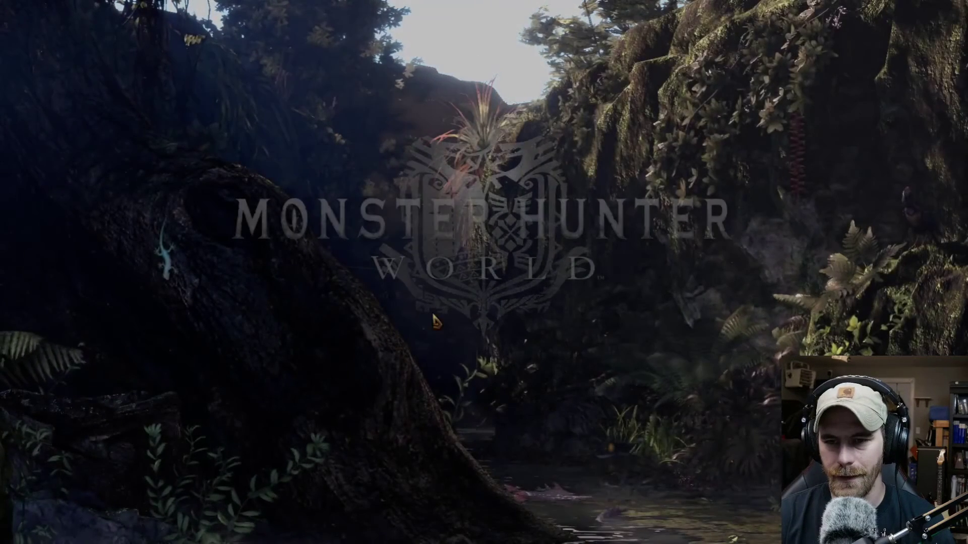
left_click(452, 384)
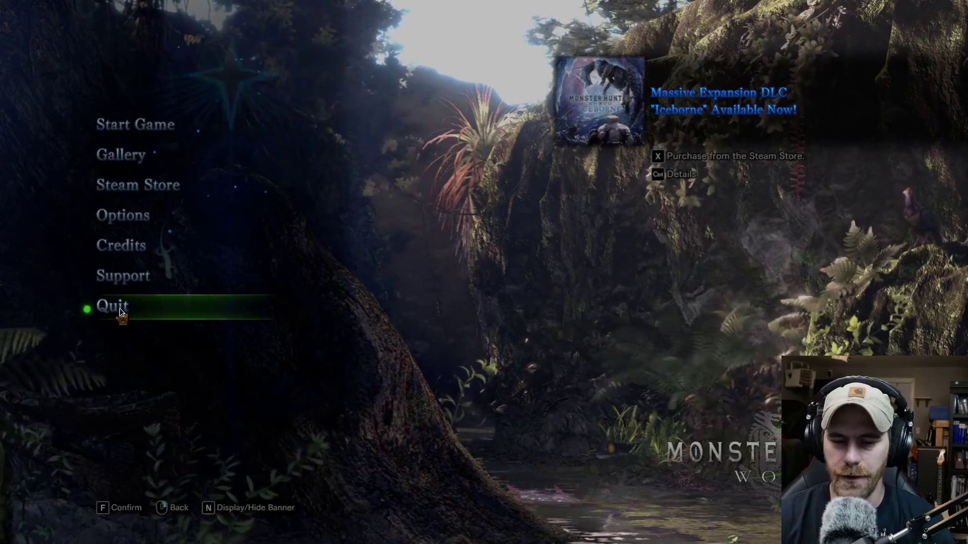
Quit Monster Hunter: World, confirming the exit, and close the Steam window.
left_click(120, 307)
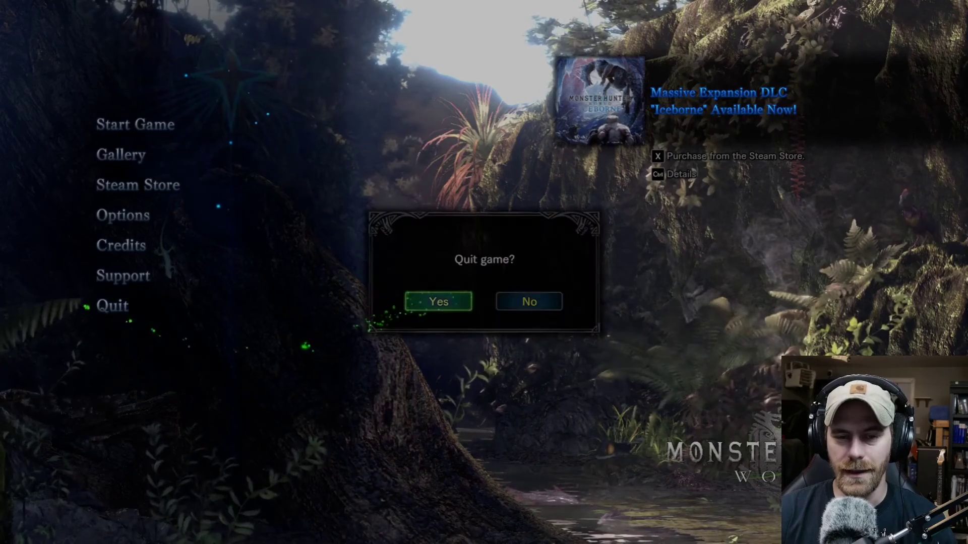
left_click(442, 302)
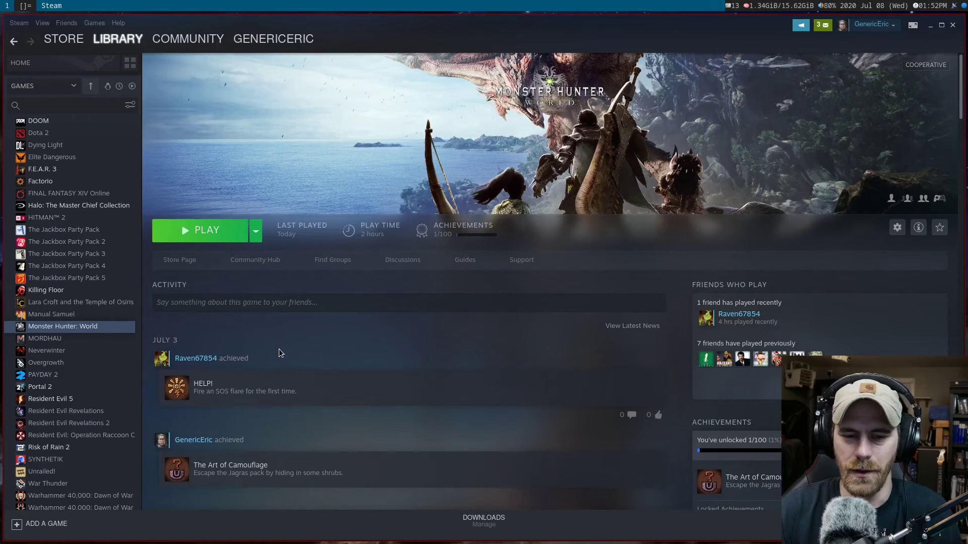
key("super+shift+c")
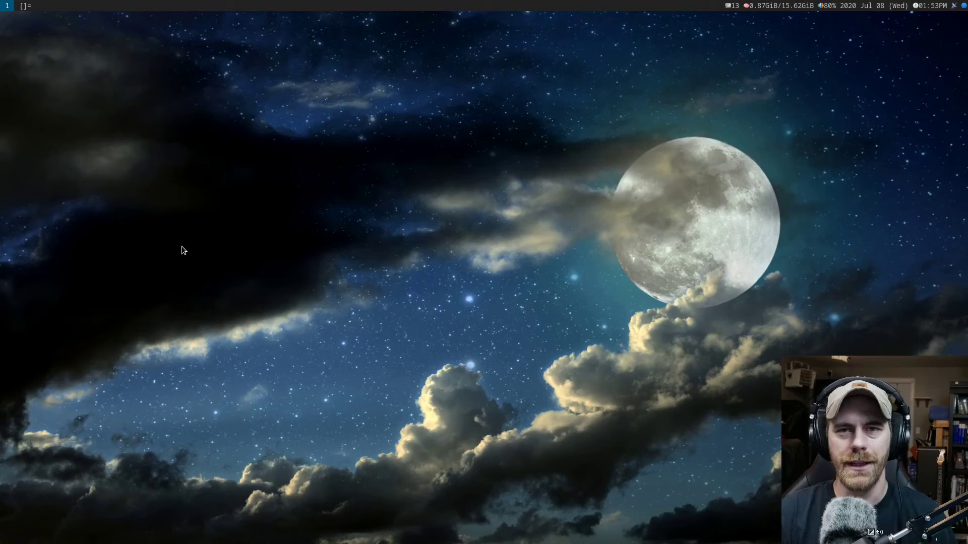